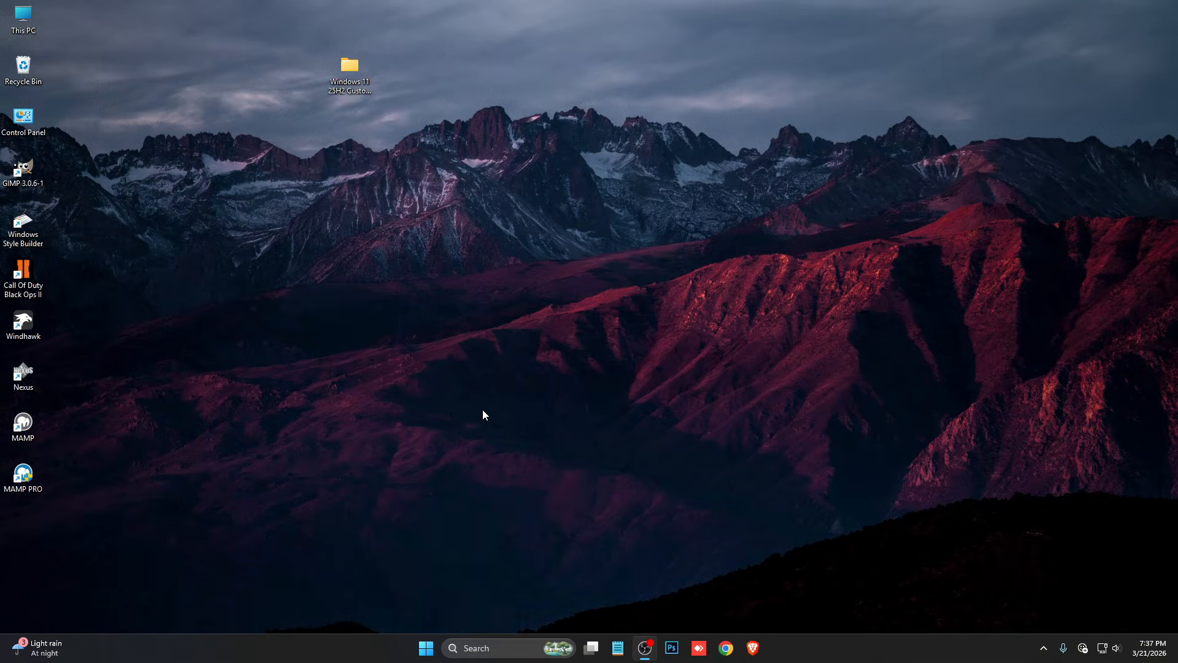
- Open Windhawk and install the Windows 11 Taskbar Styler mod, accepting the risk notice
{"action": "left_click", "coordinate": [1043, 648]}
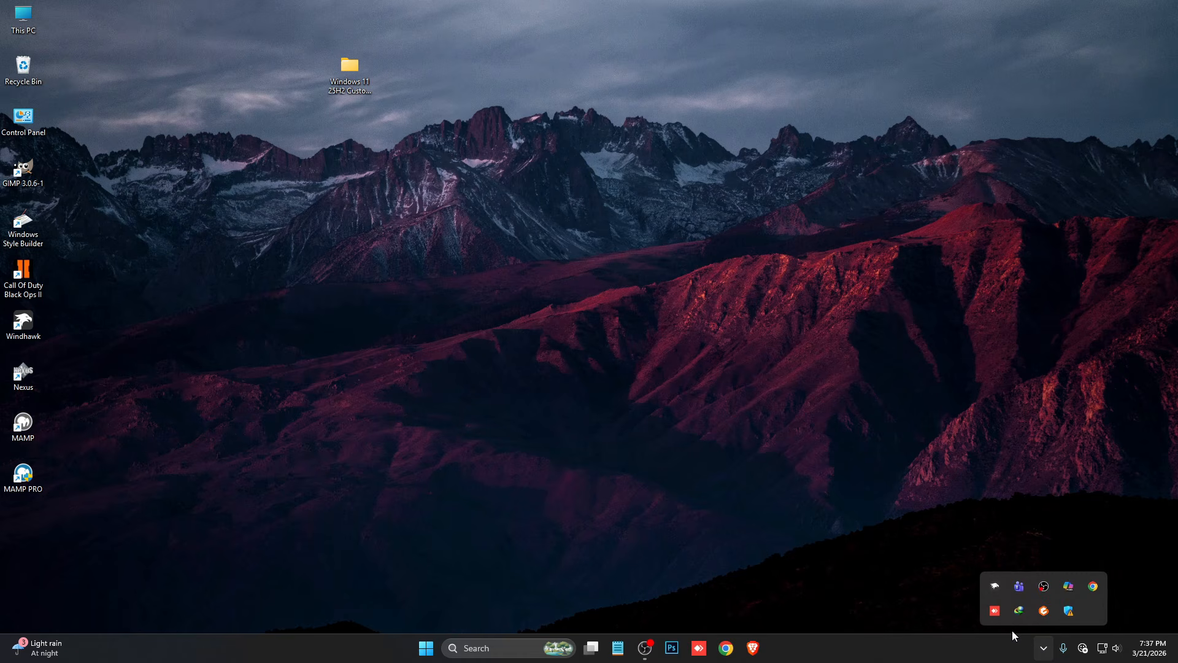
{"action": "left_click", "coordinate": [996, 588]}
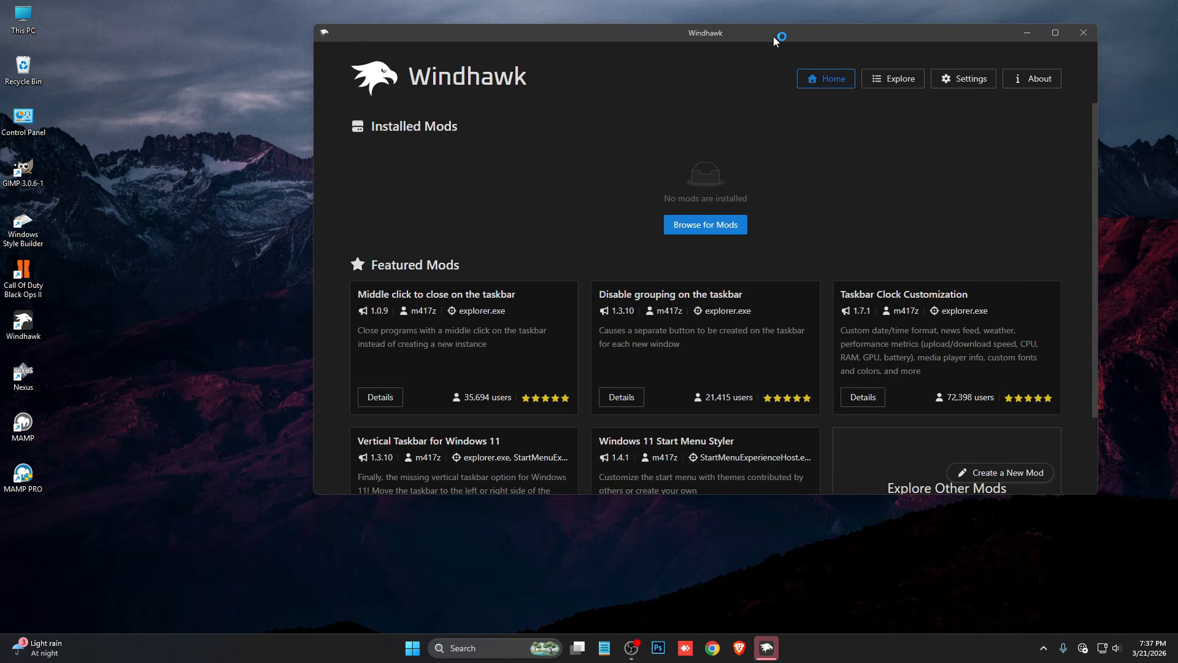
{"action": "left_click_drag", "start_coordinate": [775, 41], "coordinate": [683, 63]}
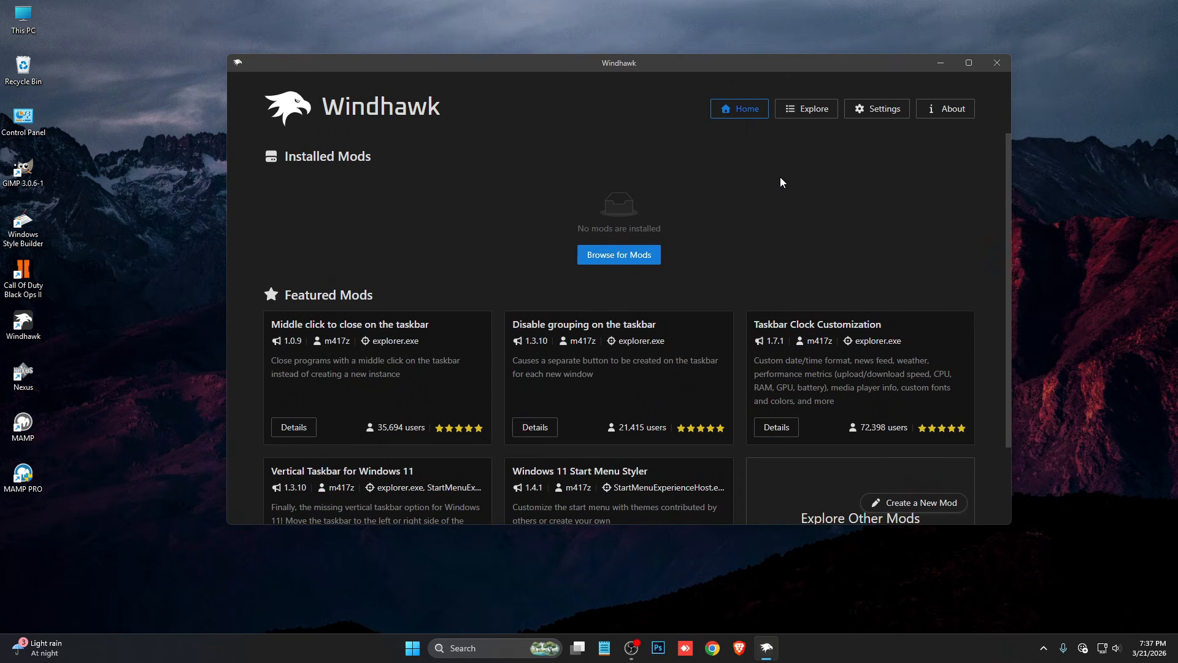
{"action": "left_click", "coordinate": [604, 256]}
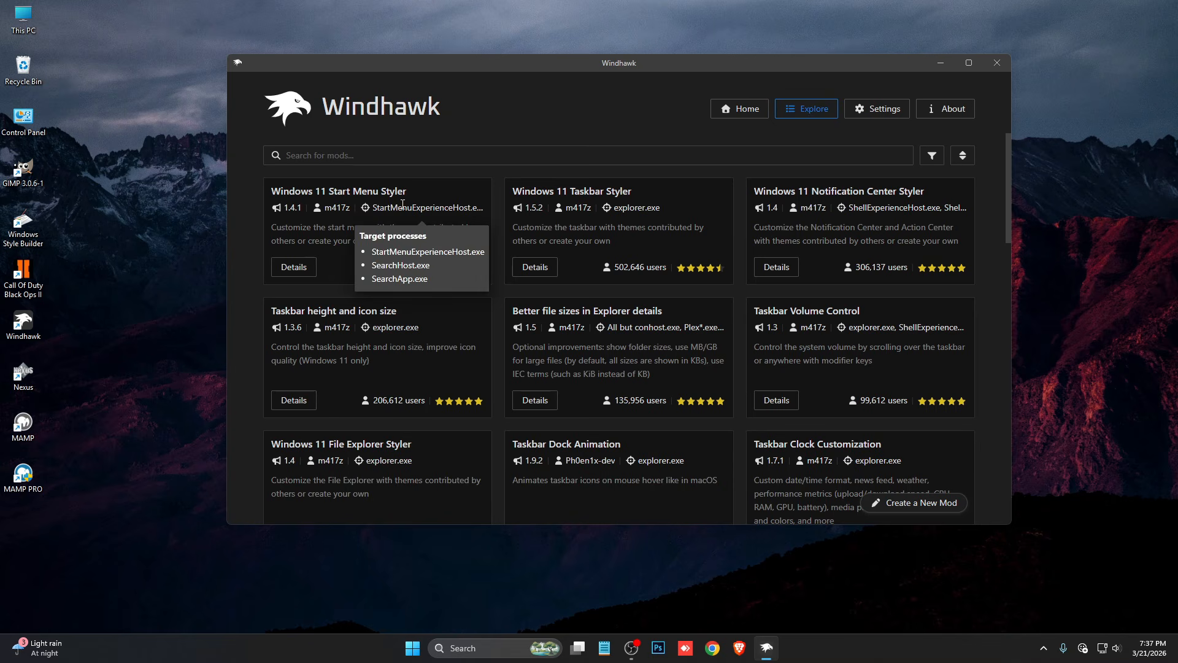
{"action": "left_click", "coordinate": [540, 267]}
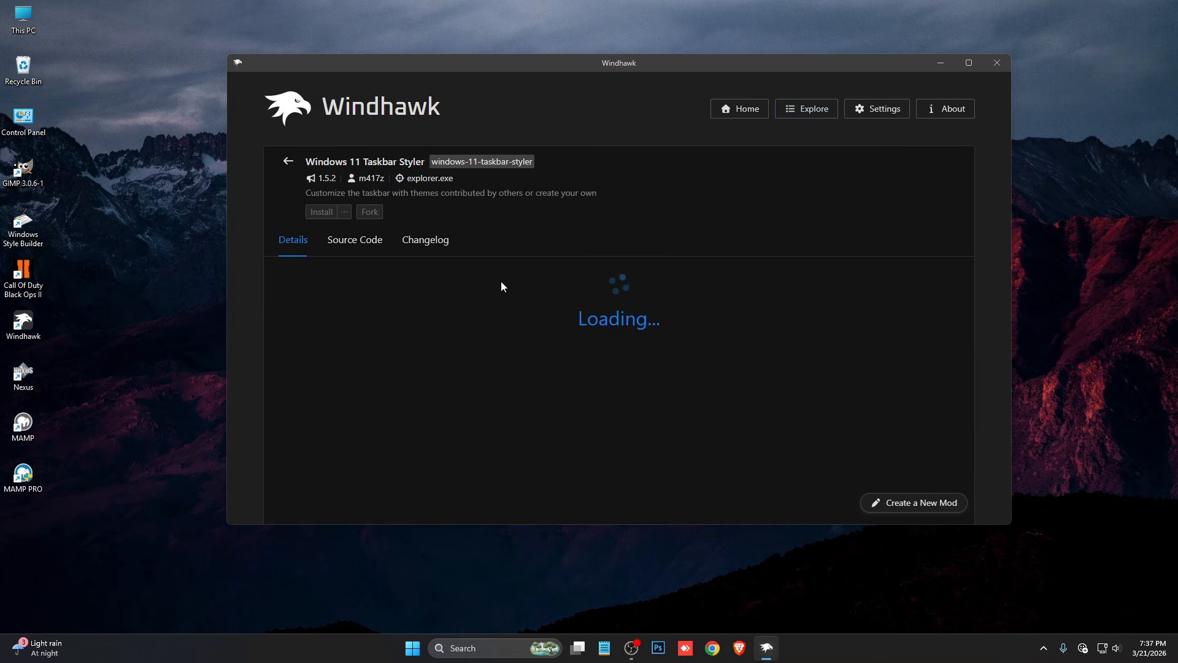
{"action": "left_click", "coordinate": [326, 213]}
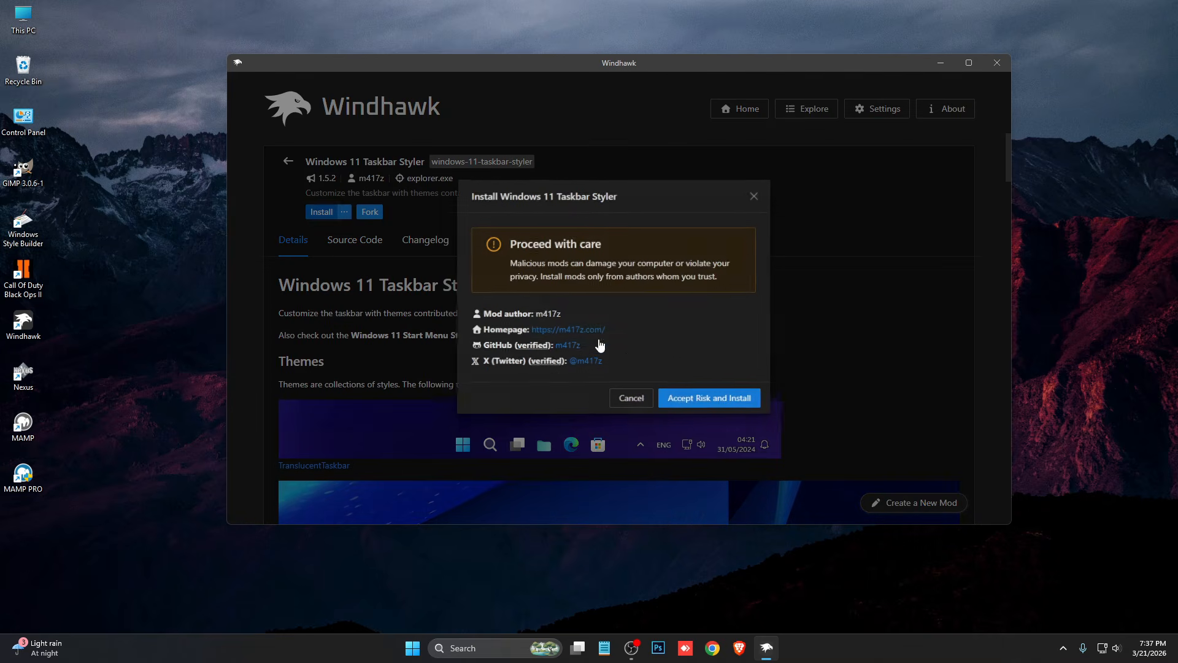
{"action": "left_click", "coordinate": [705, 403]}
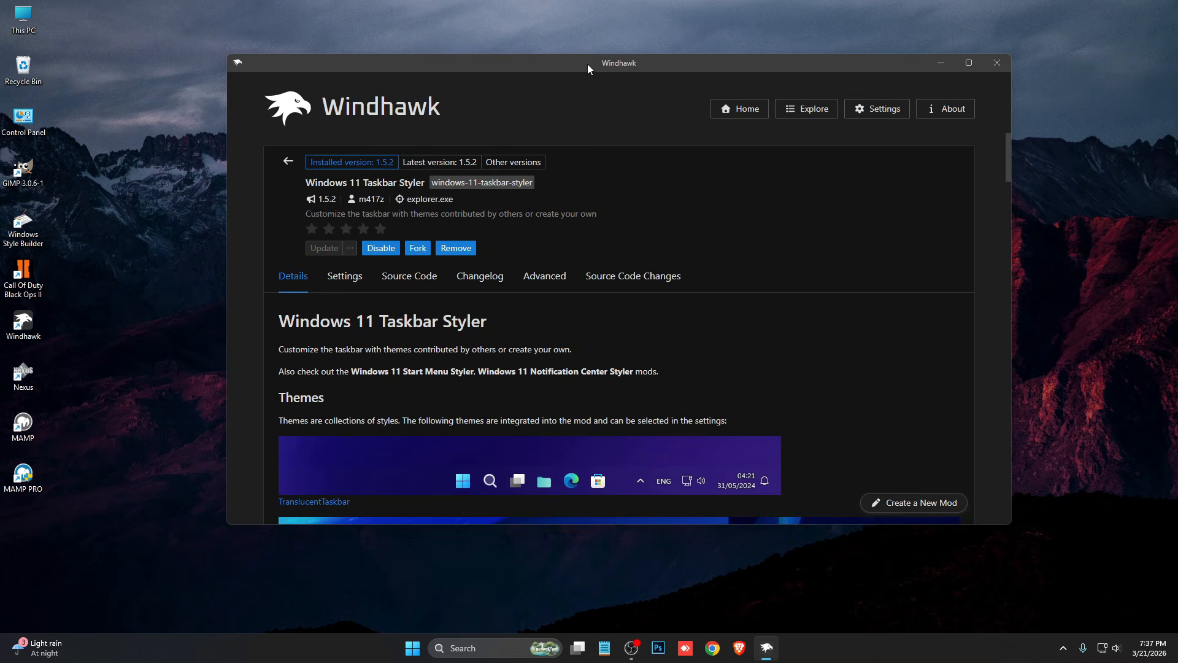
- Copy the entire contents of the Taskbar text file from the Start Menu subfolder of the desktop's Windows 11 25H2 customization folder
{"action": "left_click_drag", "start_coordinate": [587, 64], "coordinate": [592, 210]}
{"action": "double_click", "coordinate": [362, 75]}
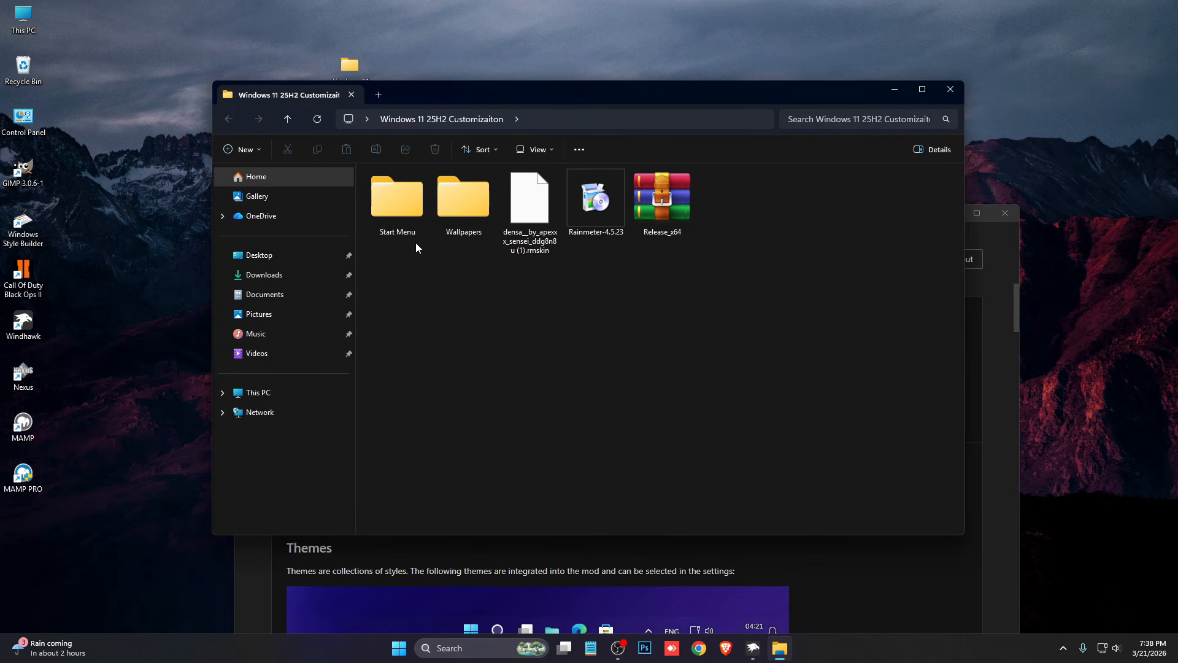
{"action": "double_click", "coordinate": [400, 214]}
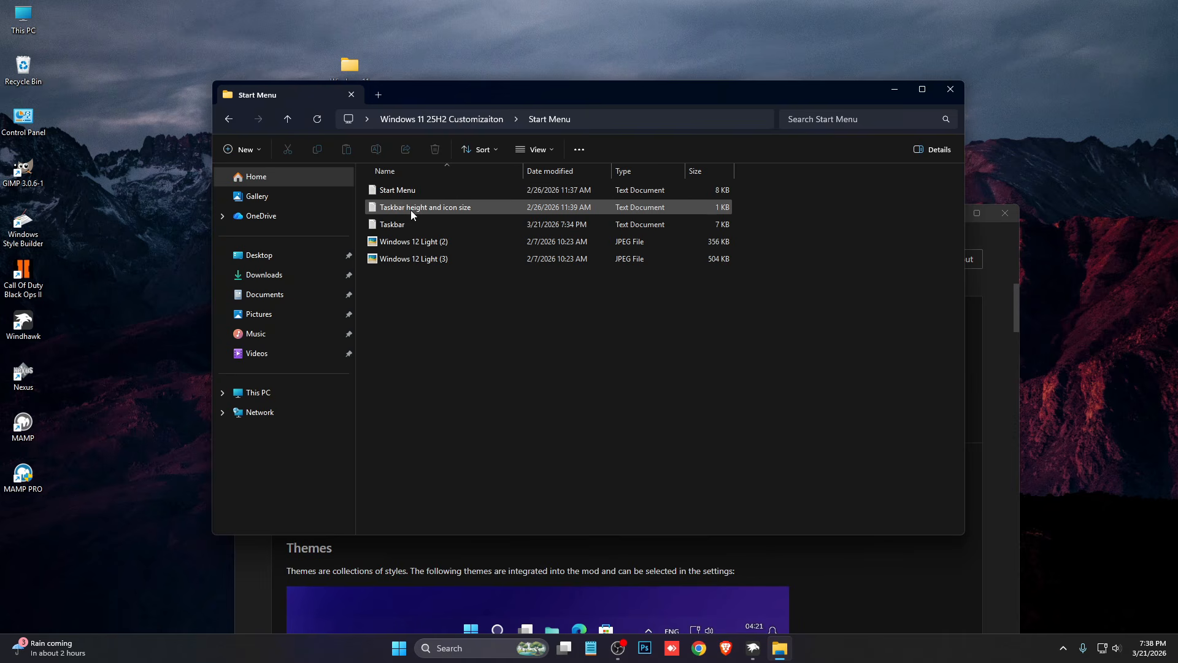
{"action": "double_click", "coordinate": [402, 224]}
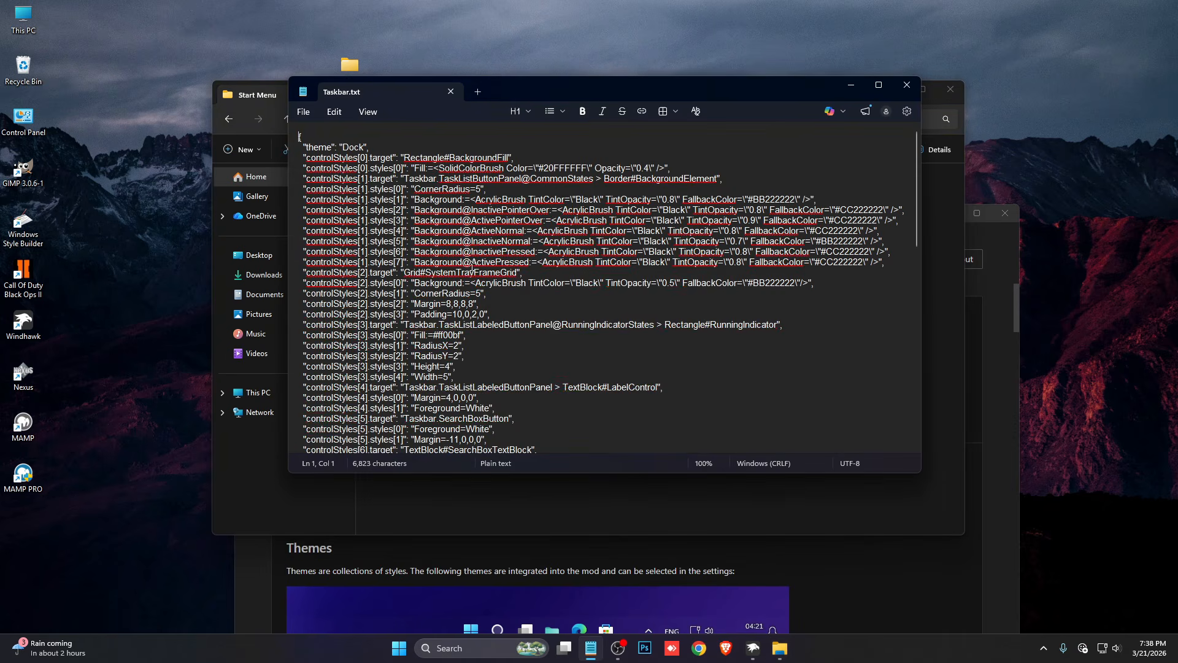
{"action": "key", "text": "ctrl+a"}
{"action": "right_click", "coordinate": [477, 231]}
{"action": "left_click", "coordinate": [530, 253]}
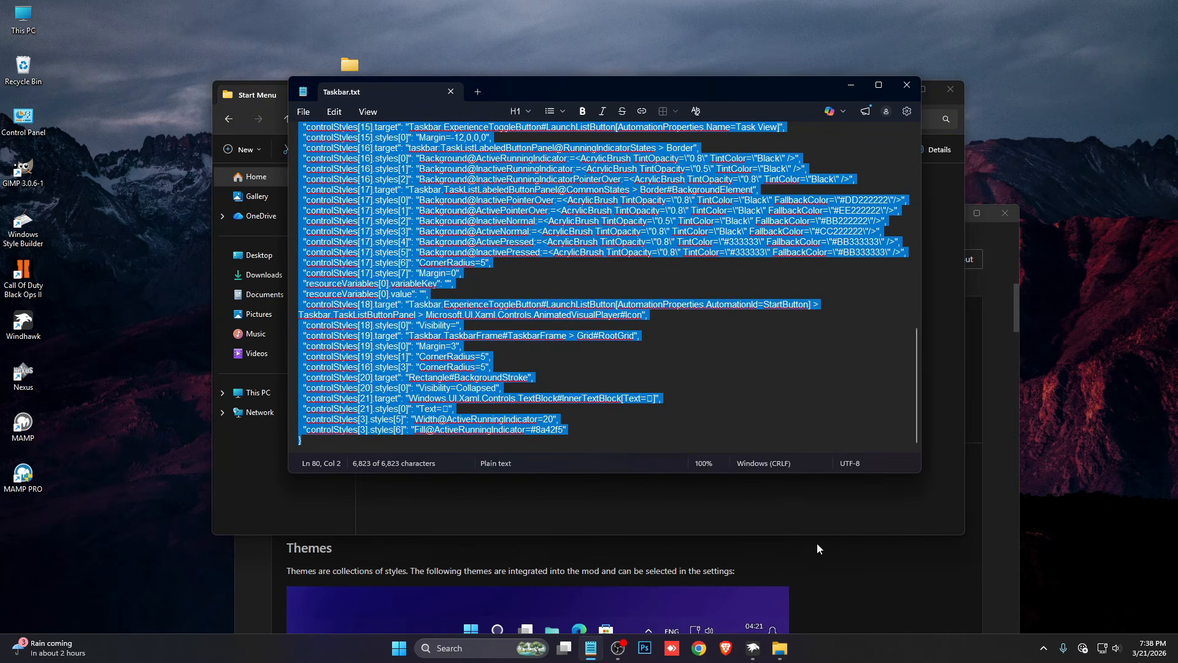
- Replace the Taskbar Styler's advanced mod settings in Windhawk with the copied Taskbar text and save them
{"action": "left_click", "coordinate": [818, 550]}
{"action": "left_click", "coordinate": [552, 432]}
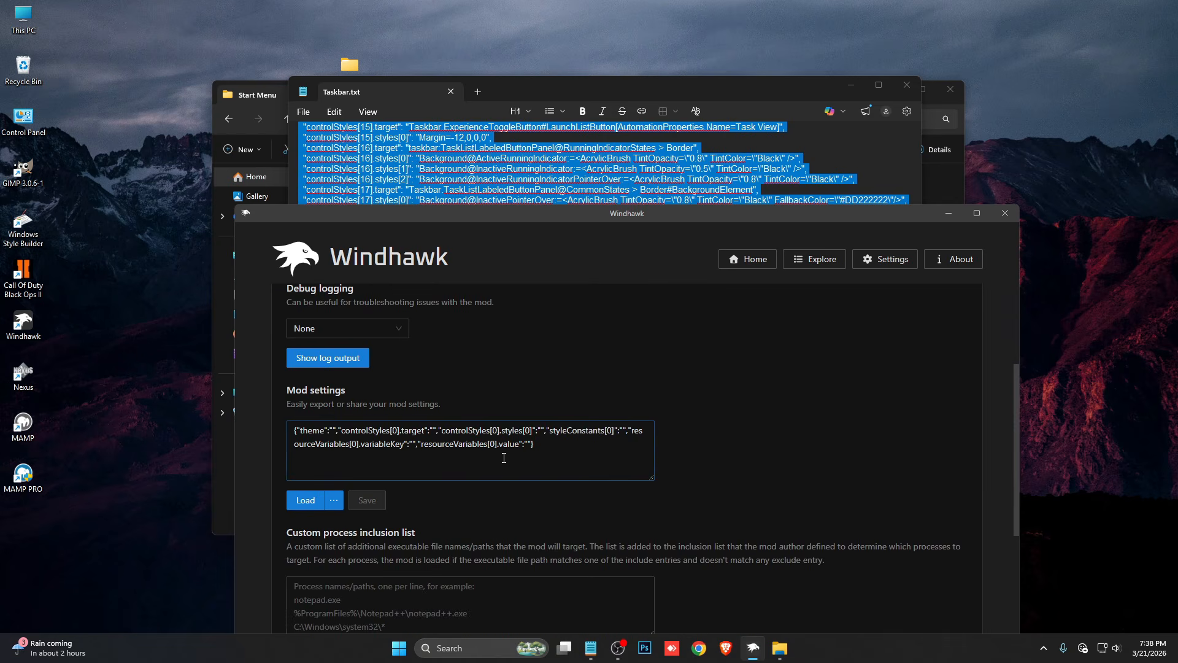
{"action": "left_click_drag", "start_coordinate": [579, 455], "coordinate": [219, 428]}
{"action": "key", "text": "ctrl+v"}
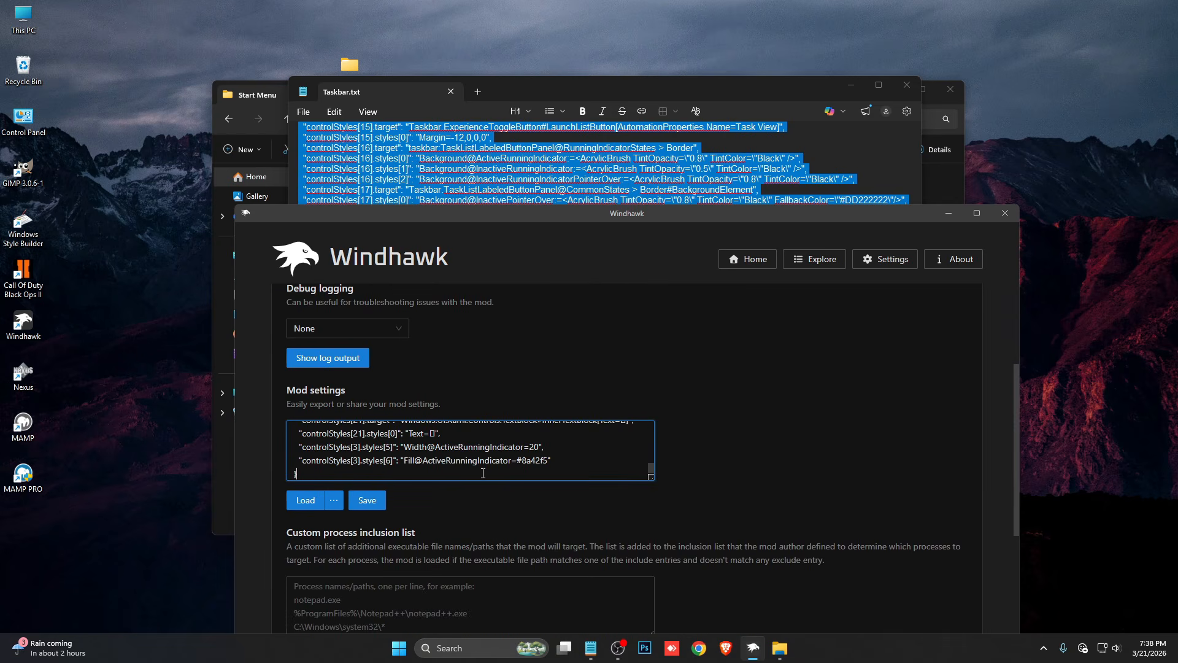
{"action": "left_click", "coordinate": [367, 500]}
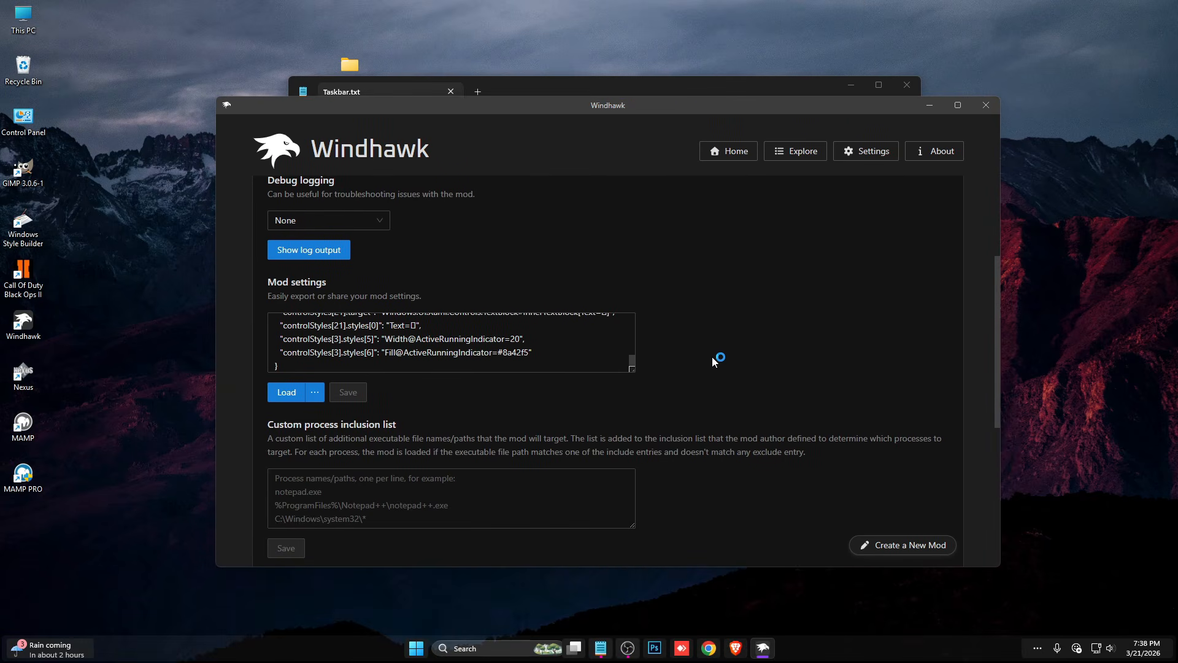
- Return to the mod list and install the Taskbar height and icon size mod
{"action": "scroll", "coordinate": [533, 410], "scroll_direction": "up", "scroll_amount": 3}
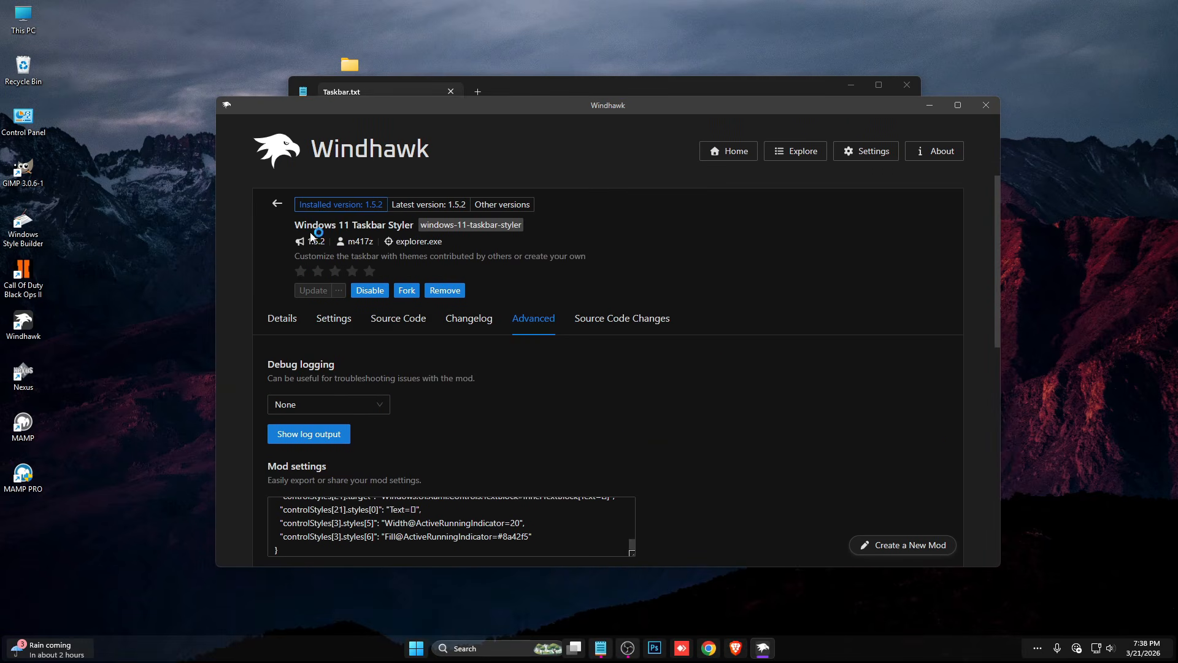
{"action": "left_click", "coordinate": [277, 205]}
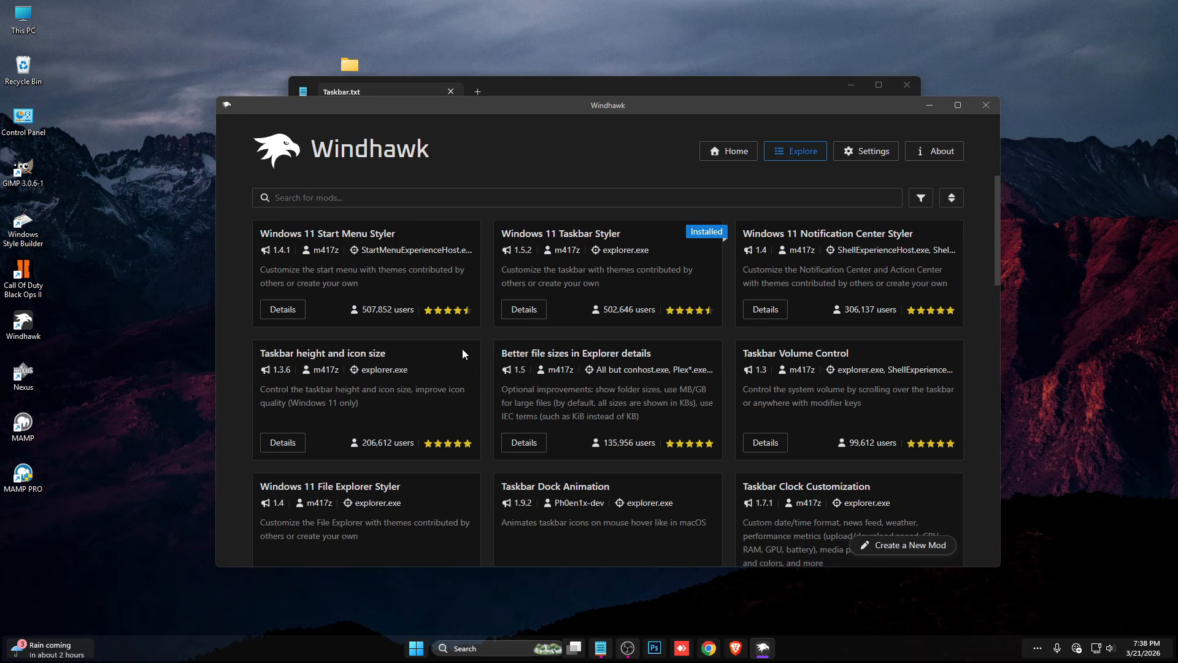
{"action": "left_click", "coordinate": [283, 443]}
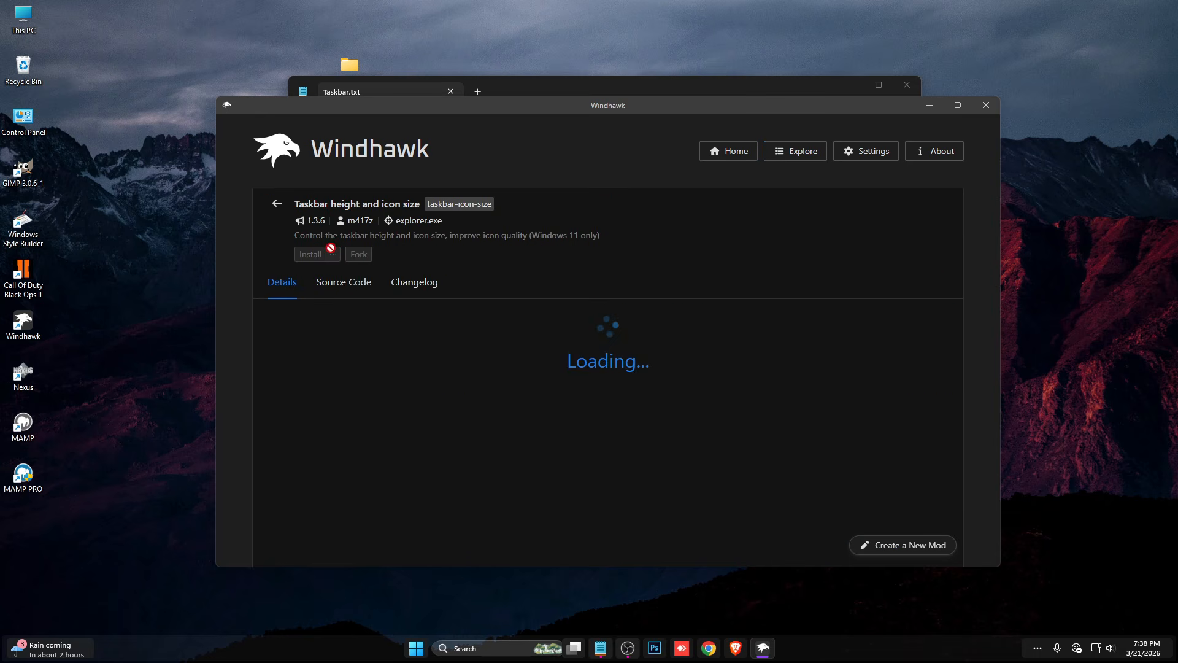
{"action": "left_click", "coordinate": [311, 254]}
{"action": "left_click", "coordinate": [705, 445]}
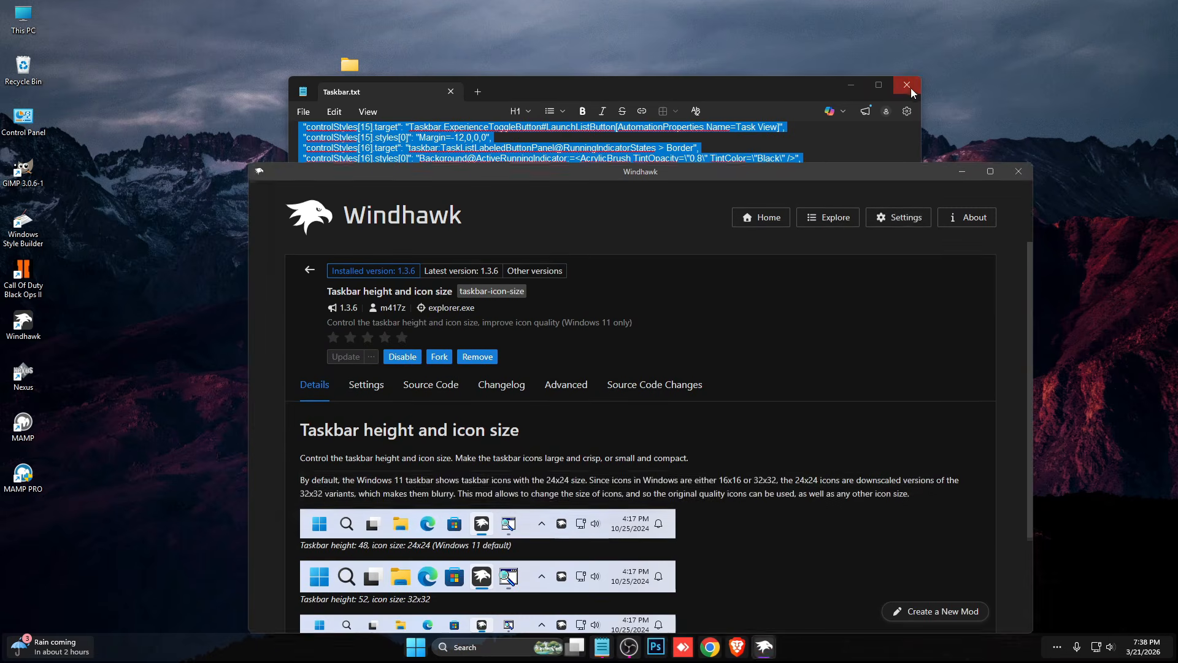
- Close Taskbar.txt and copy the entire contents of the "Taskbar height and icon size" text file in the Start Menu folder
{"action": "left_click", "coordinate": [908, 85]}
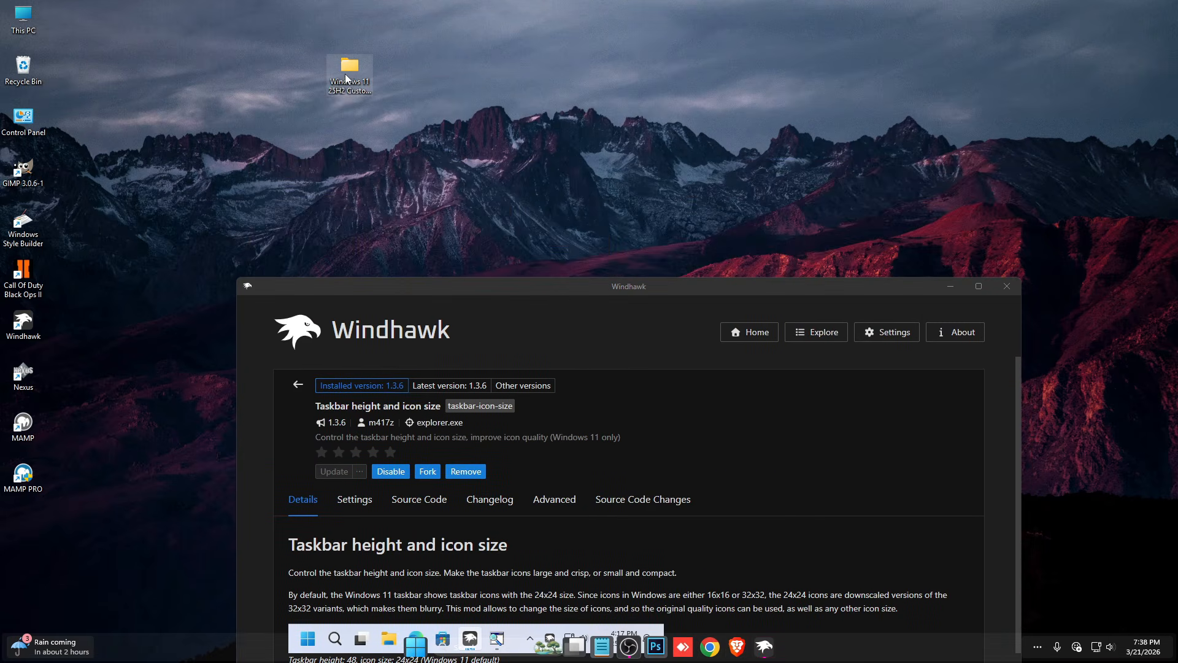
{"action": "double_click", "coordinate": [347, 79]}
{"action": "double_click", "coordinate": [407, 216]}
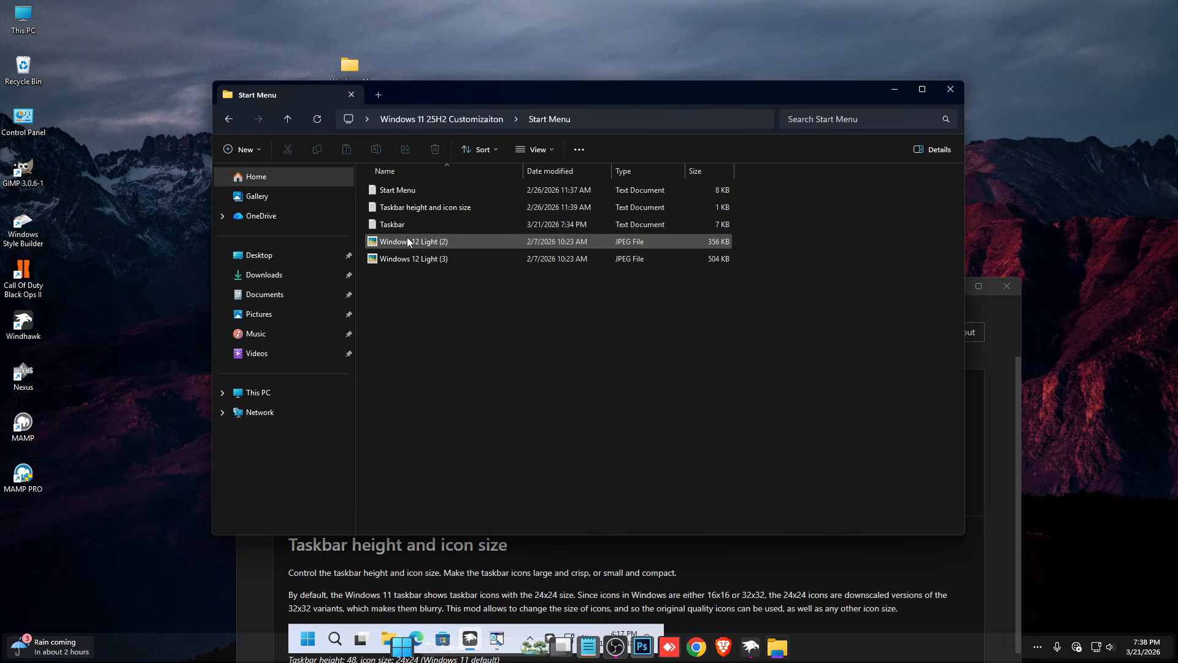
{"action": "double_click", "coordinate": [407, 209]}
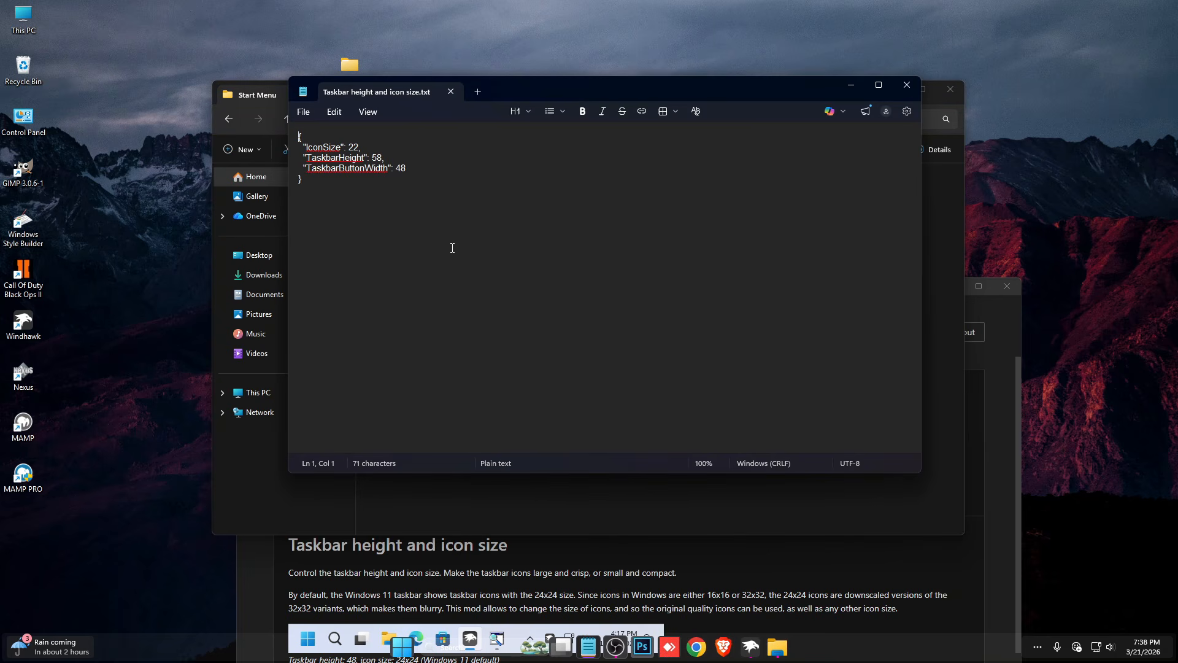
{"action": "key", "text": "ctrl+a"}
{"action": "right_click", "coordinate": [407, 172]}
{"action": "left_click", "coordinate": [471, 198]}
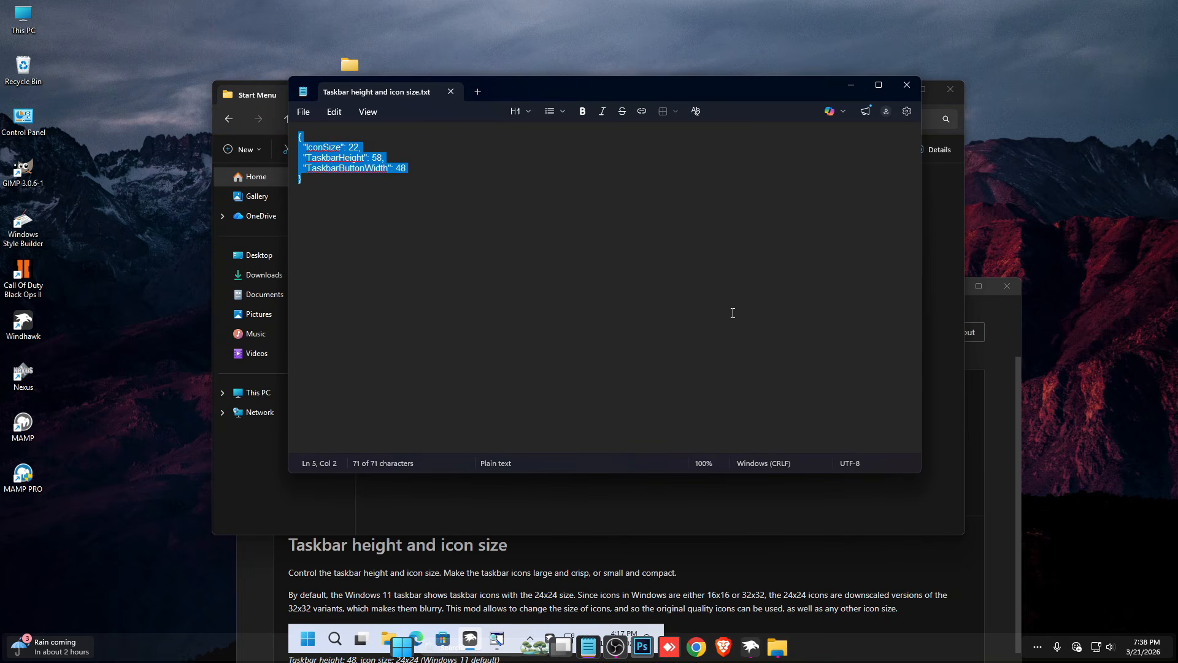
- Replace the Taskbar height and icon size mod settings with IconSize 22, TaskbarHeight 58 and TaskbarButtonWidth 48, and save them
{"action": "left_click", "coordinate": [1012, 398]}
{"action": "left_click", "coordinate": [549, 501]}
{"action": "left_click_drag", "start_coordinate": [631, 286], "coordinate": [632, 82]}
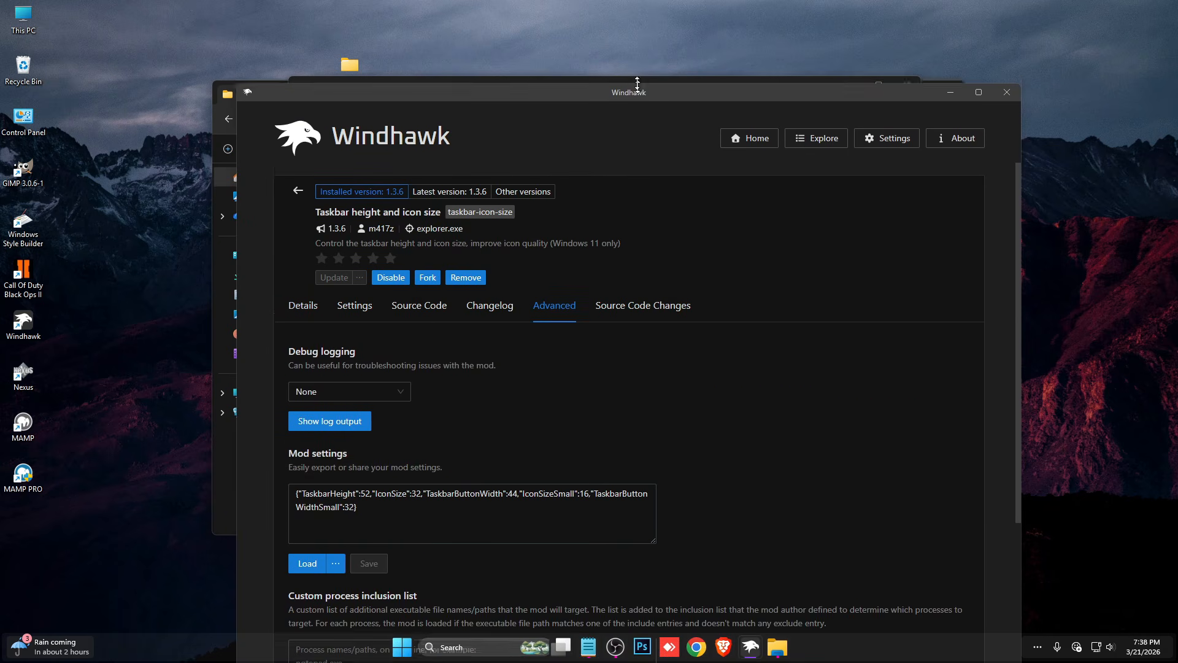
{"action": "left_click_drag", "start_coordinate": [359, 498], "coordinate": [292, 489]}
{"action": "key", "text": "ctrl+v"}
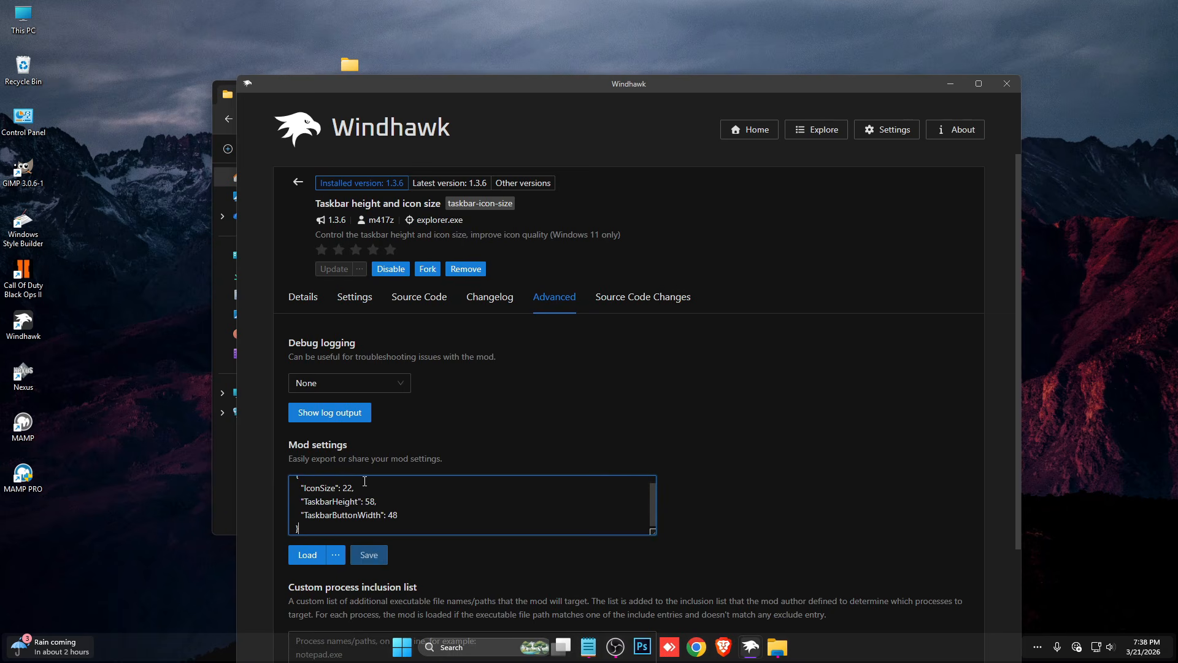
{"action": "left_click", "coordinate": [370, 556]}
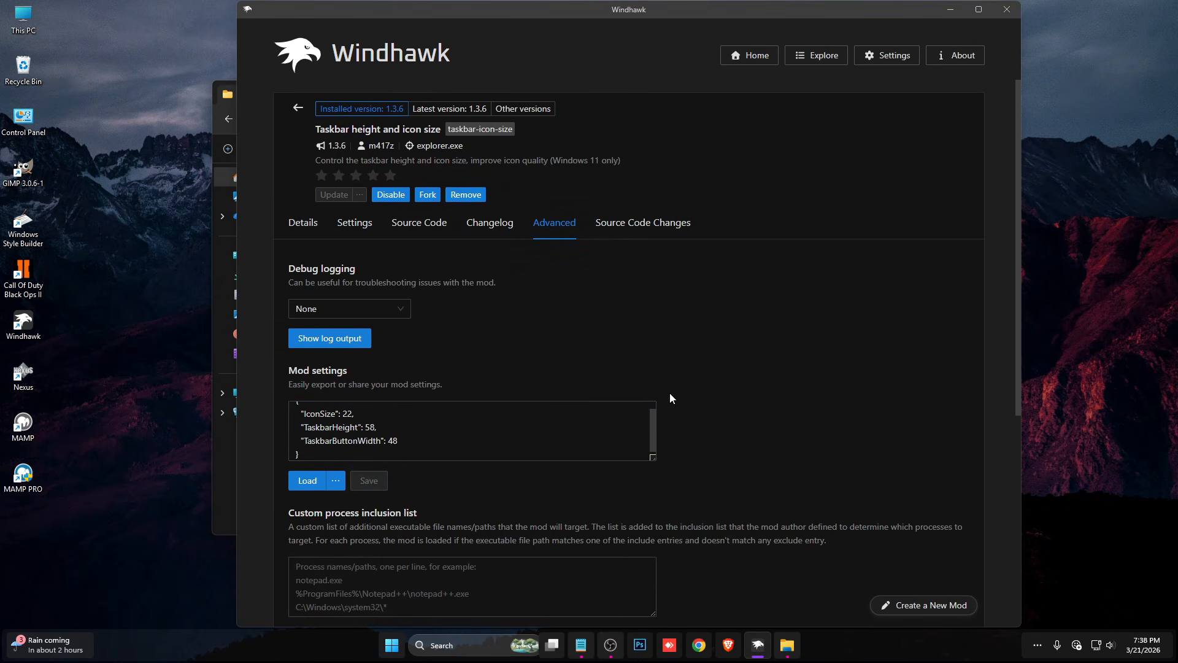
- Return to the mod list and install the Windows 11 Start Menu Styler mod
{"action": "left_click", "coordinate": [305, 114]}
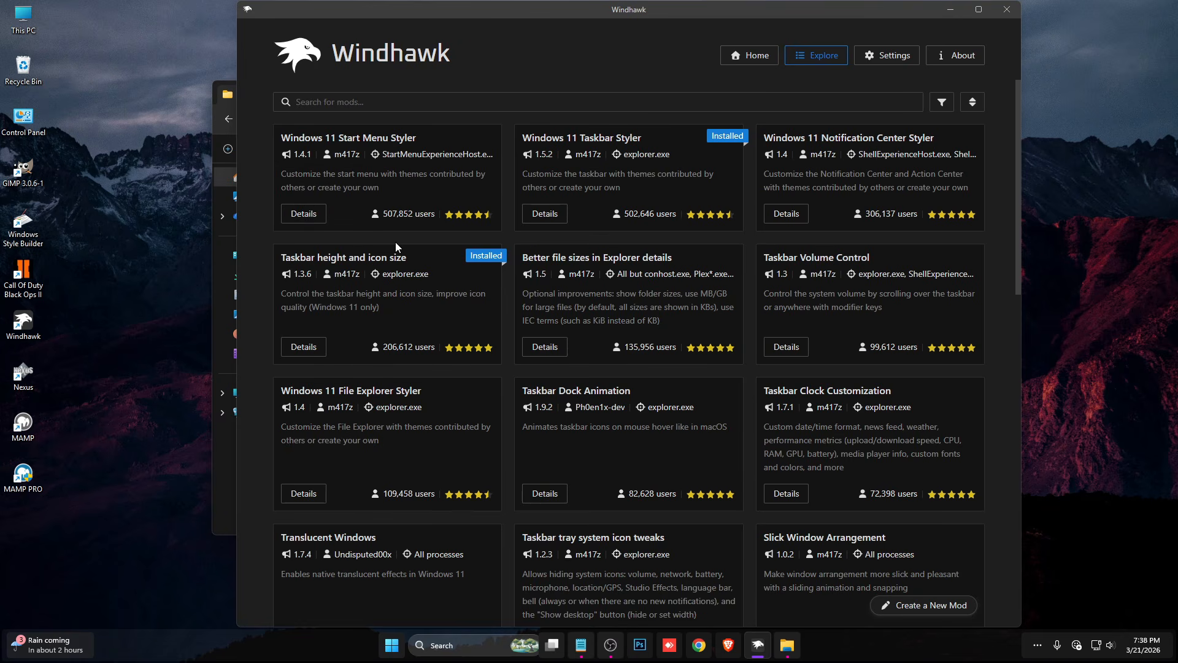
{"action": "left_click", "coordinate": [304, 214]}
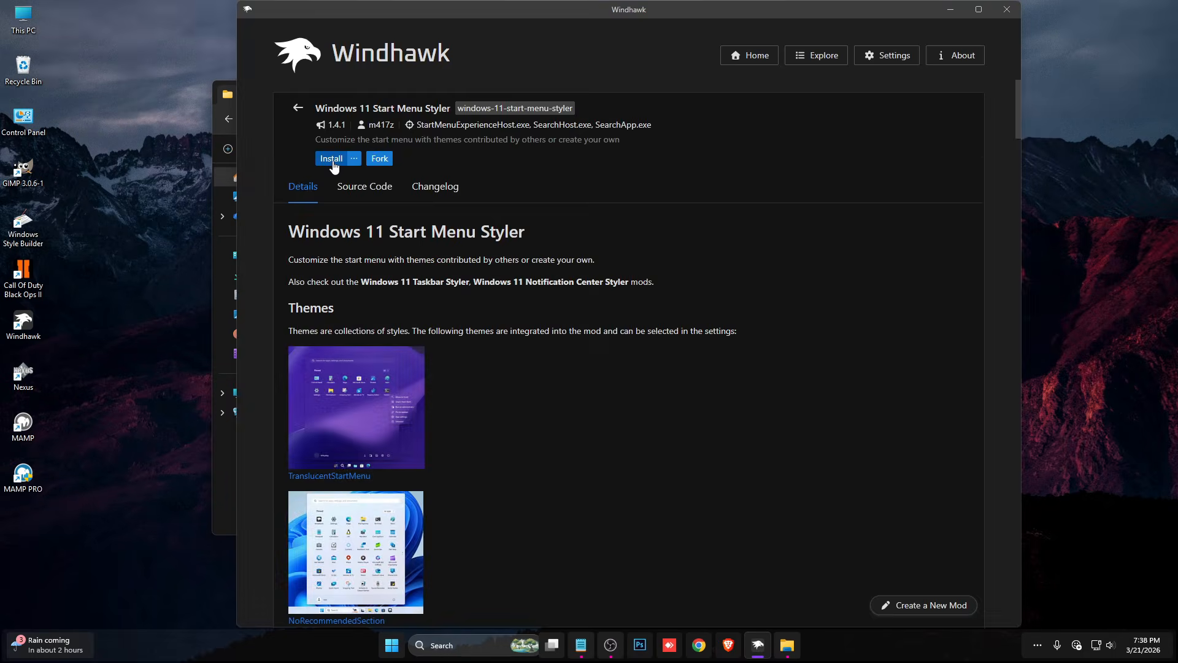
{"action": "left_click", "coordinate": [331, 157]}
{"action": "left_click", "coordinate": [694, 425]}
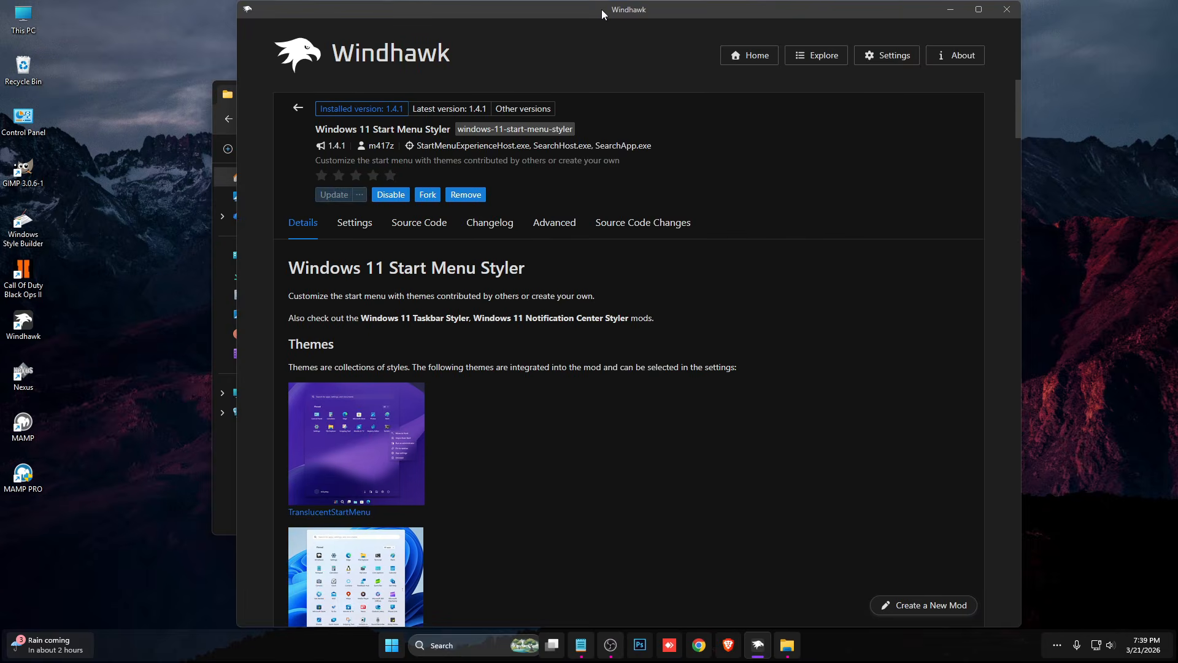
- Close the taskbar size file, copy the entire contents of the Start Menu text file, and close it
{"action": "left_click_drag", "start_coordinate": [602, 10], "coordinate": [621, 267]}
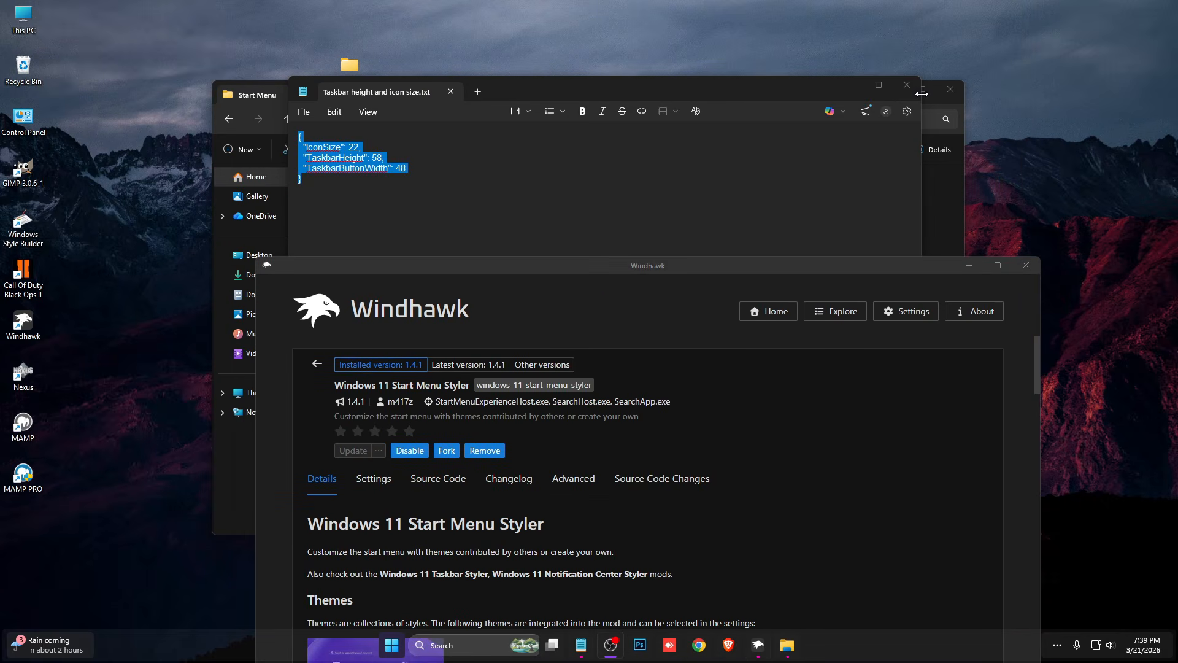
{"action": "left_click", "coordinate": [908, 85]}
{"action": "double_click", "coordinate": [422, 192]}
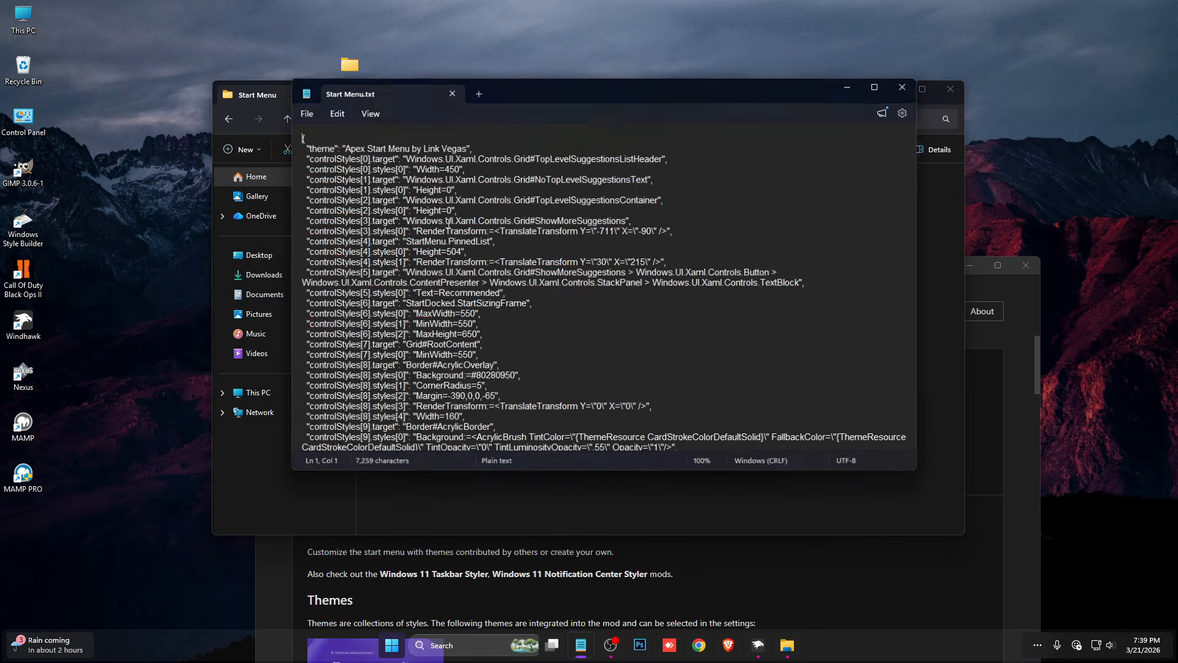
{"action": "key", "text": "ctrl+a"}
{"action": "right_click", "coordinate": [477, 219]}
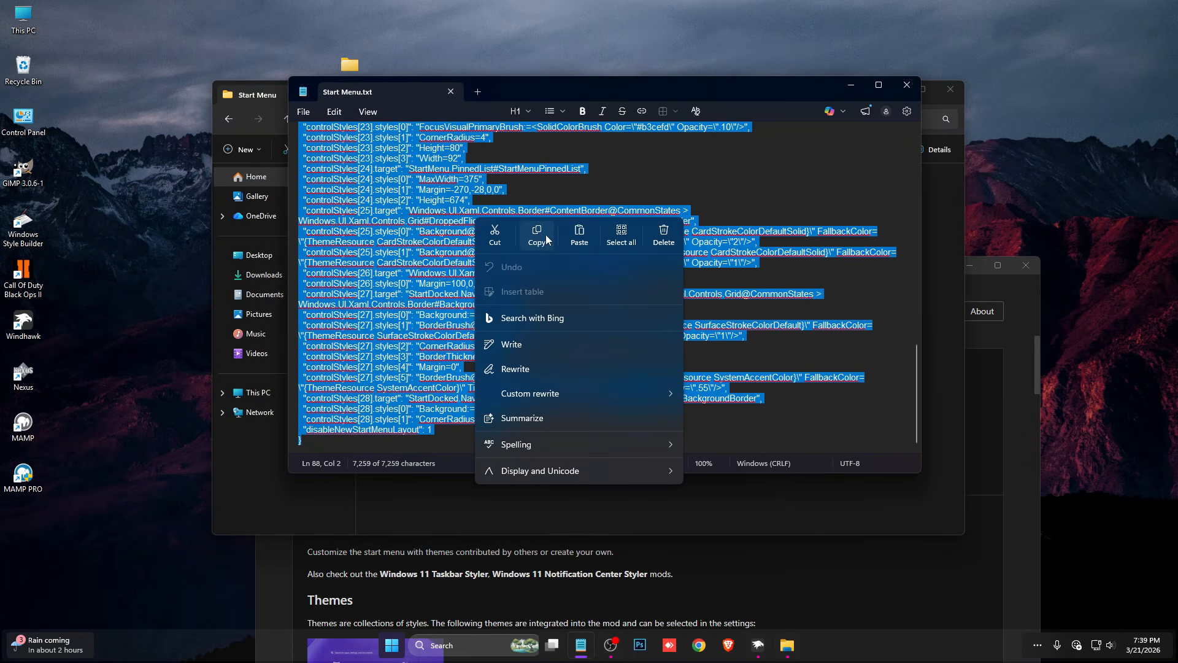
{"action": "left_click", "coordinate": [537, 235]}
{"action": "left_click", "coordinate": [907, 84]}
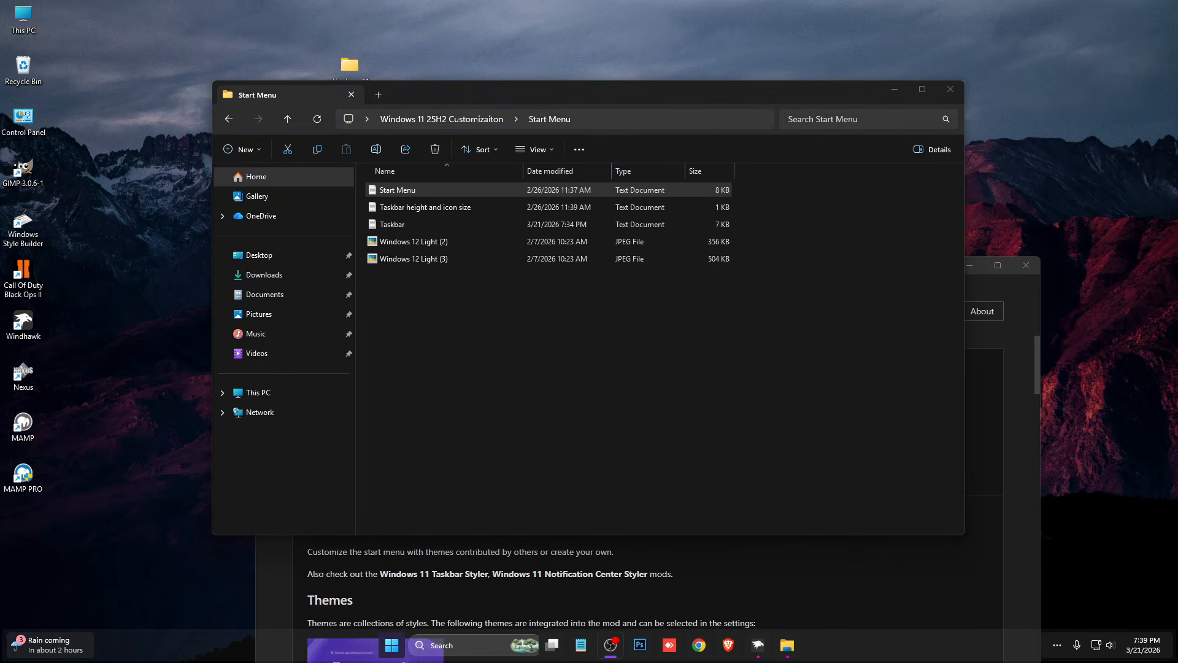
- Replace the Windows 11 Start Menu Styler mod settings in Windhawk with the copied Start Menu text and save them
{"action": "left_click", "coordinate": [1023, 408]}
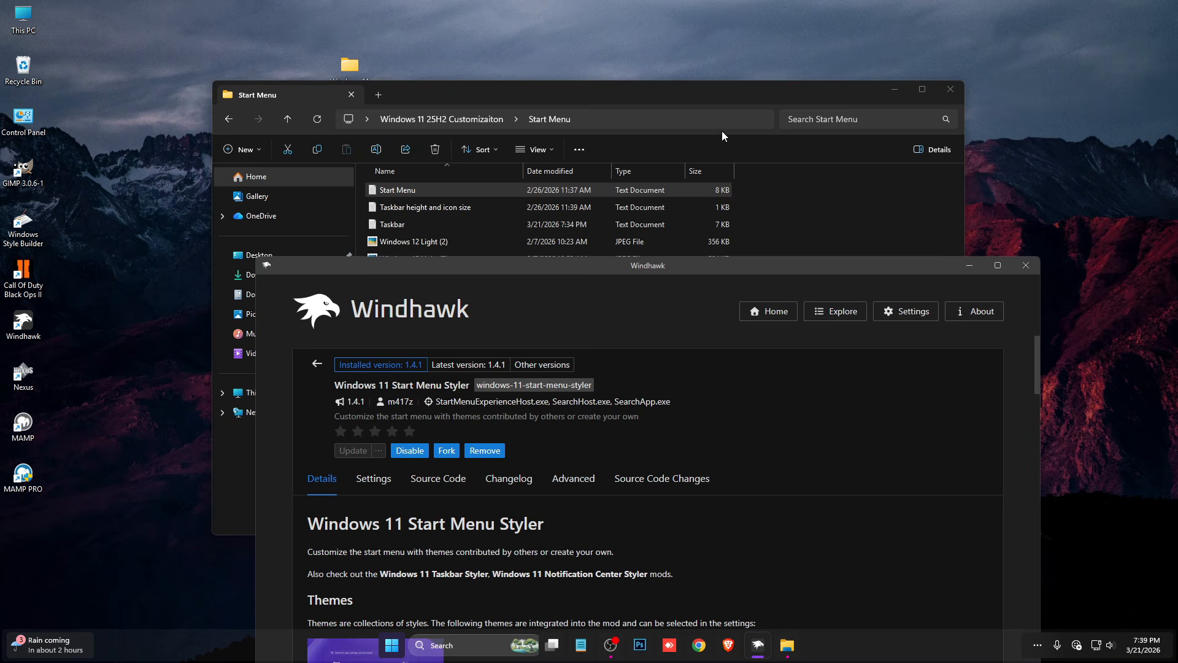
{"action": "left_click", "coordinate": [573, 478]}
{"action": "left_click_drag", "start_coordinate": [691, 268], "coordinate": [642, 59]}
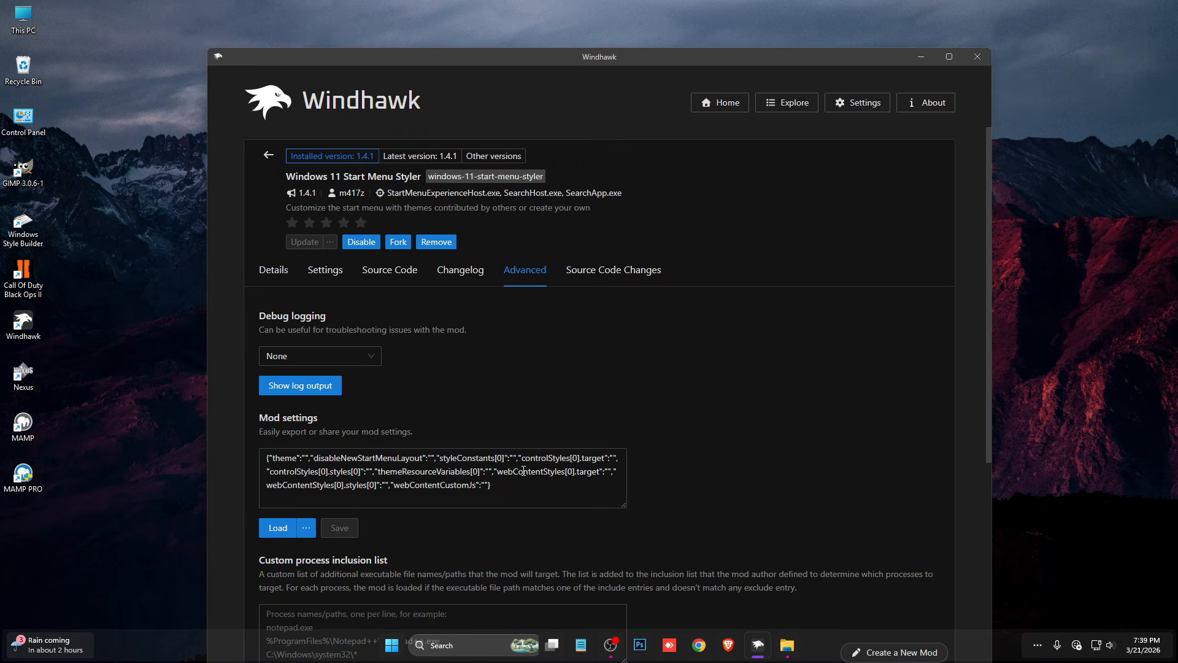
{"action": "left_click_drag", "start_coordinate": [491, 485], "coordinate": [389, 487]}
{"action": "key", "text": "ctrl+a"}
{"action": "key", "text": "ctrl+v"}
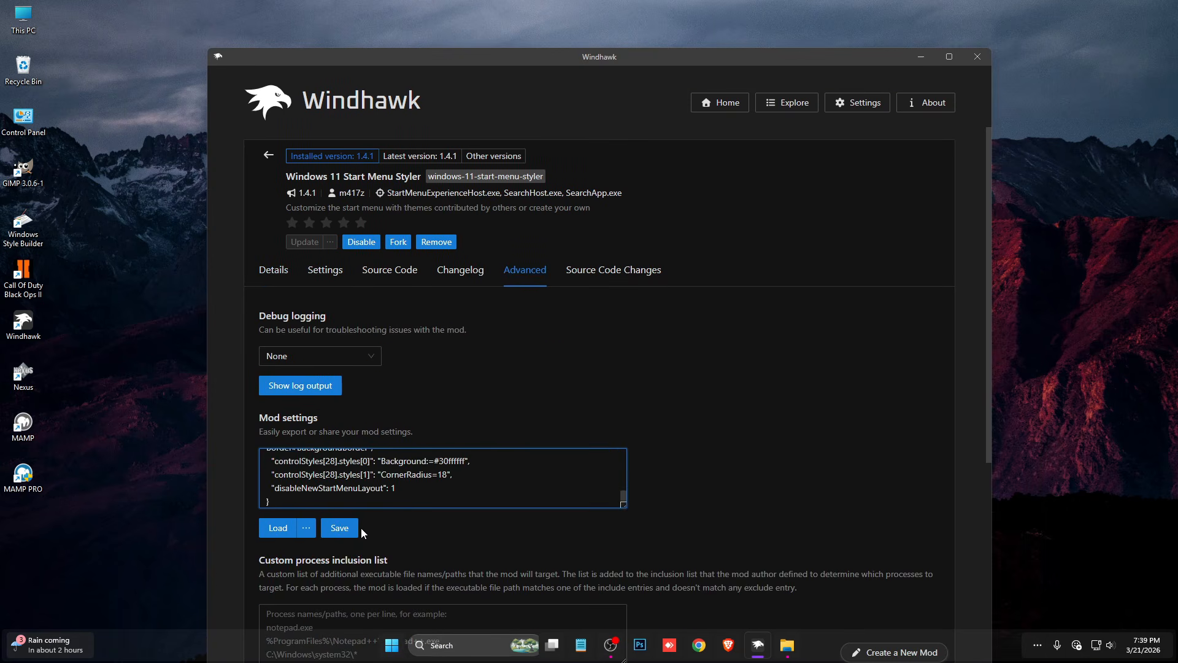
- Open the Start menu to check its new style, return to the mod list and close Windhawk
{"action": "left_click", "coordinate": [395, 647]}
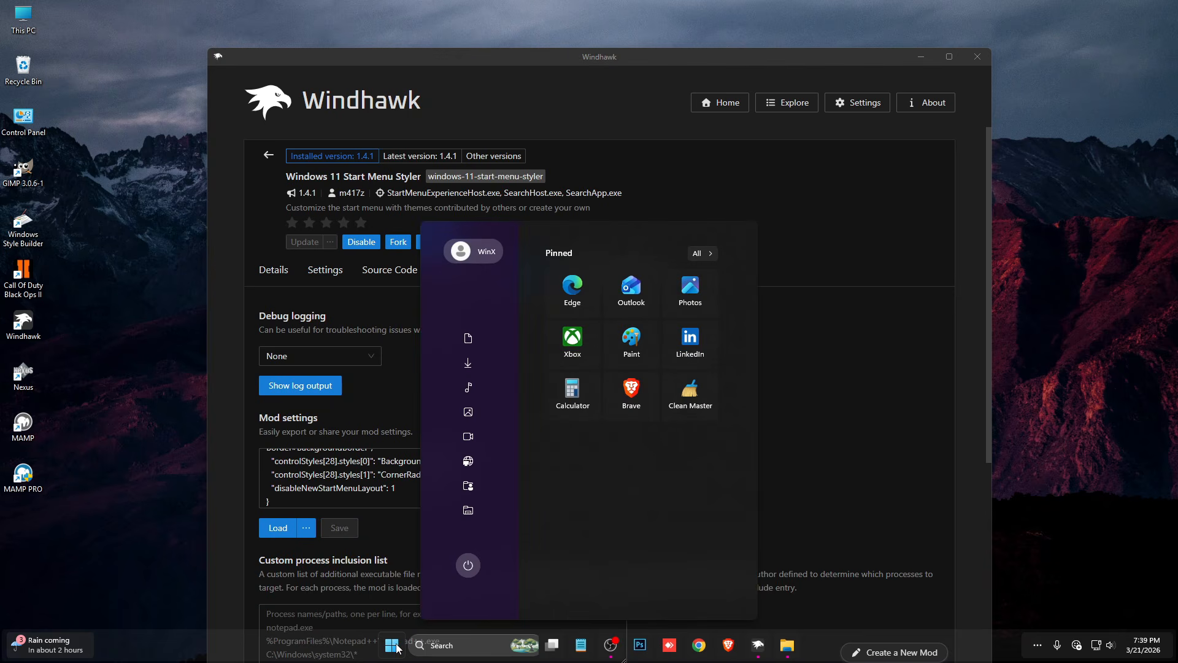
{"action": "left_click", "coordinate": [389, 645]}
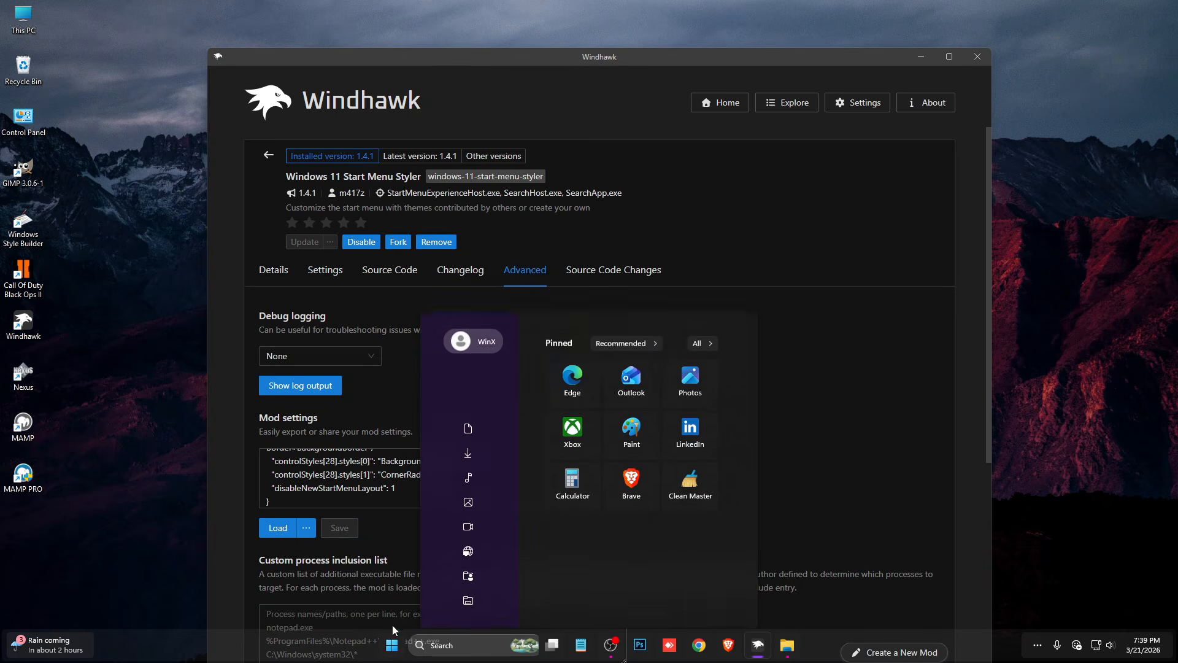
{"action": "left_click", "coordinate": [268, 155]}
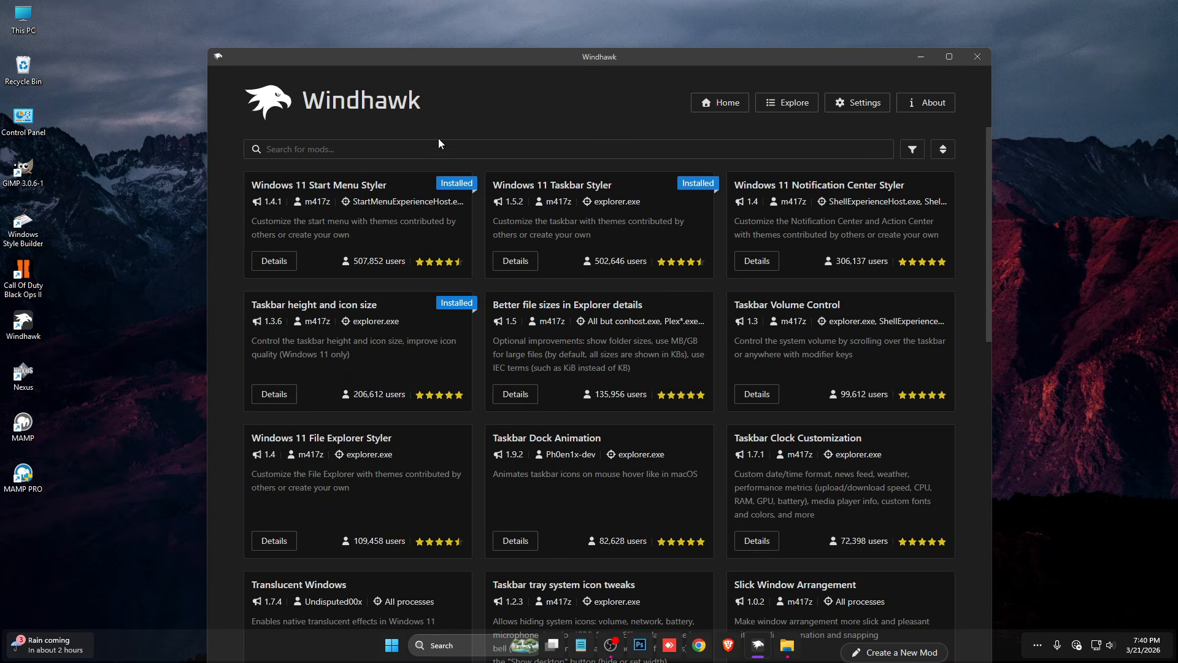
{"action": "left_click", "coordinate": [976, 57]}
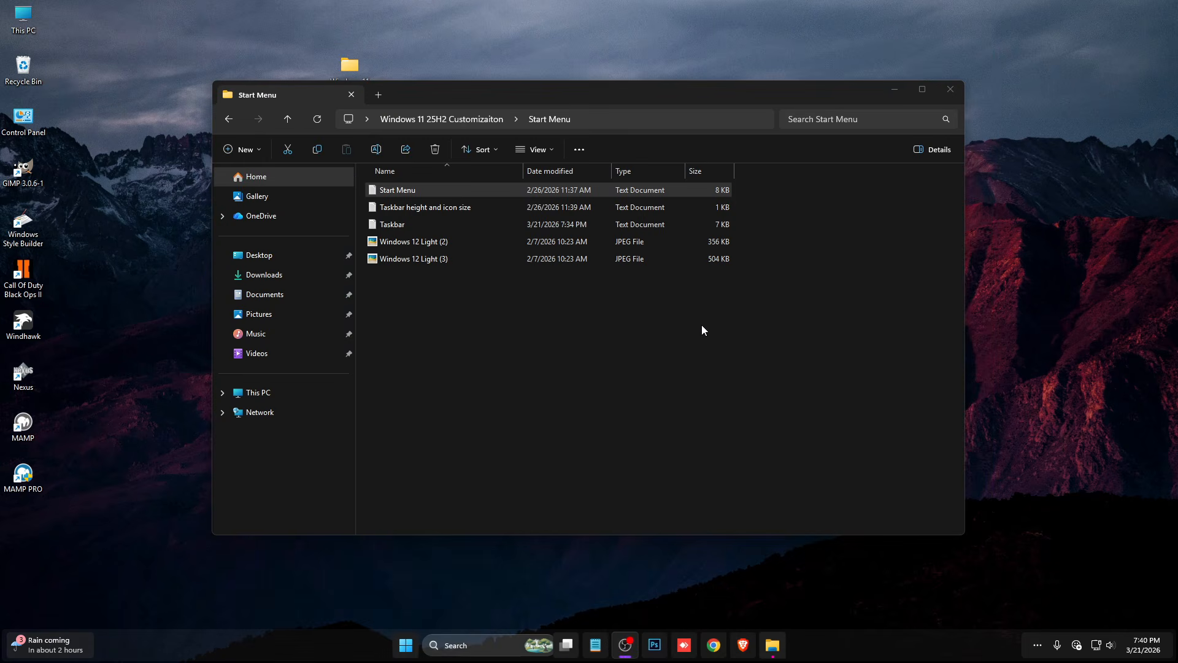
- Install Rainmeter-4.5.23 in English from the Windows 11 25H2 customization folder and run it when setup completes
{"action": "left_click", "coordinate": [288, 119]}
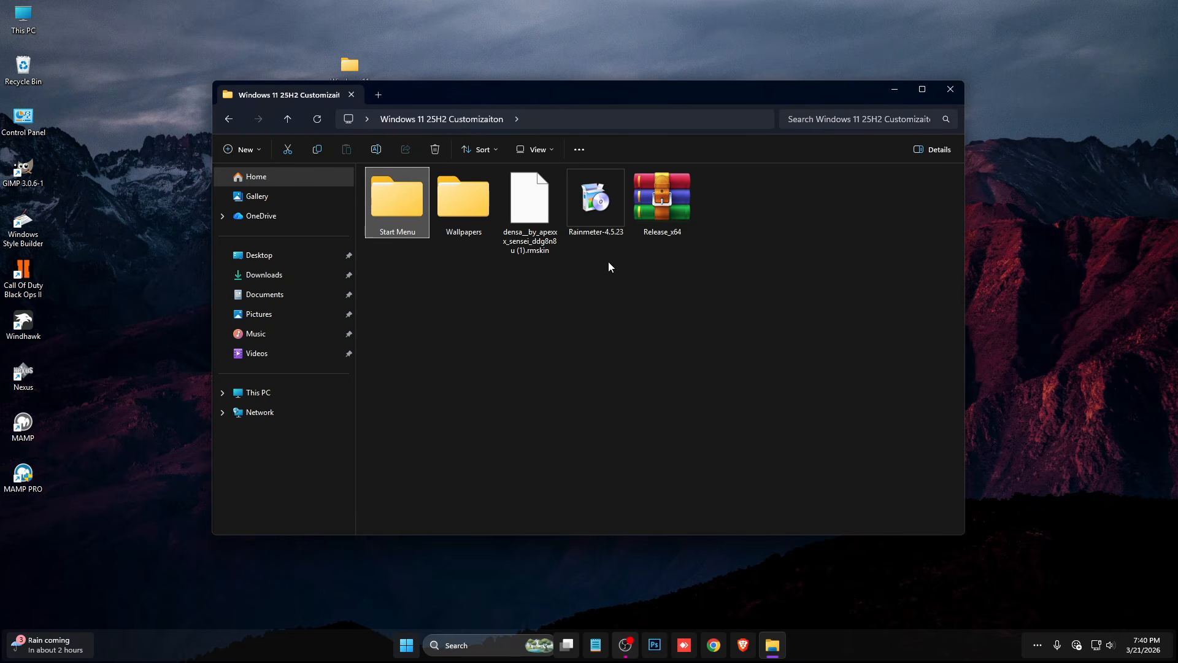
{"action": "double_click", "coordinate": [604, 207]}
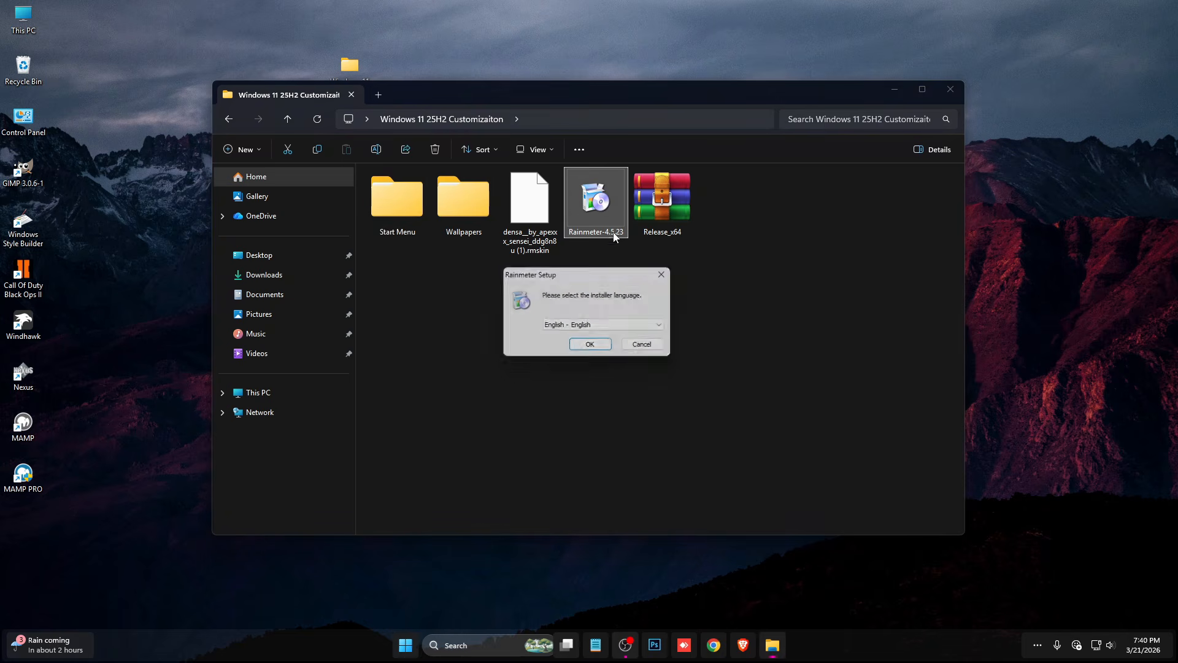
{"action": "left_click", "coordinate": [593, 347]}
{"action": "left_click", "coordinate": [644, 420]}
{"action": "left_click", "coordinate": [670, 419]}
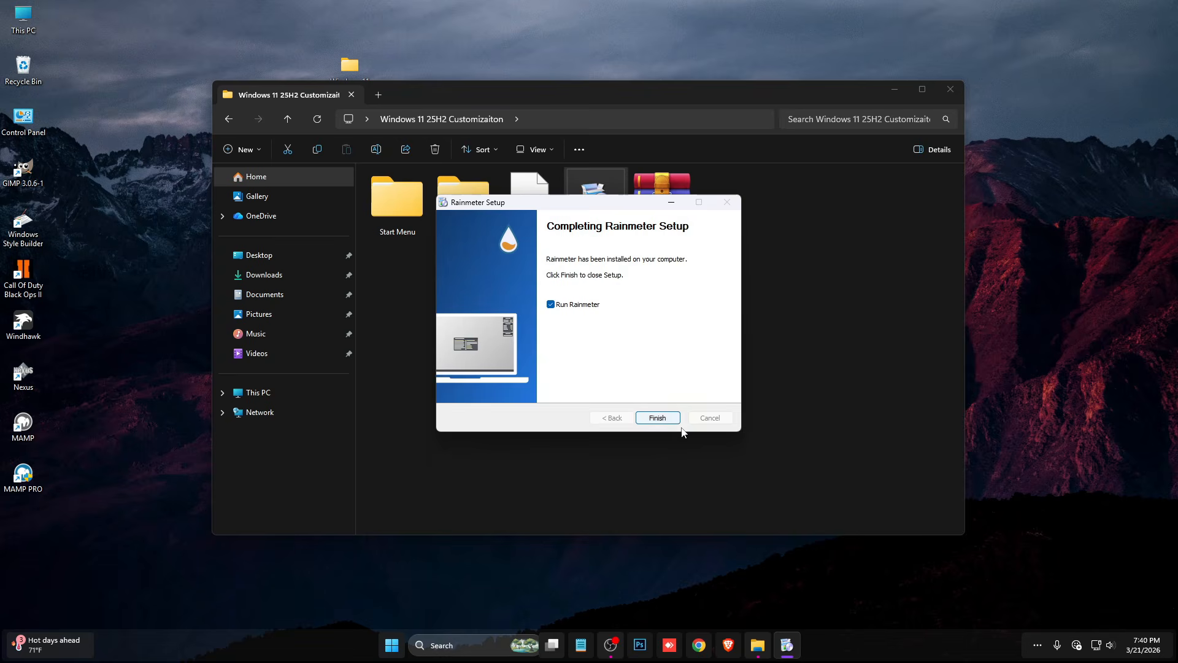
{"action": "left_click", "coordinate": [657, 417]}
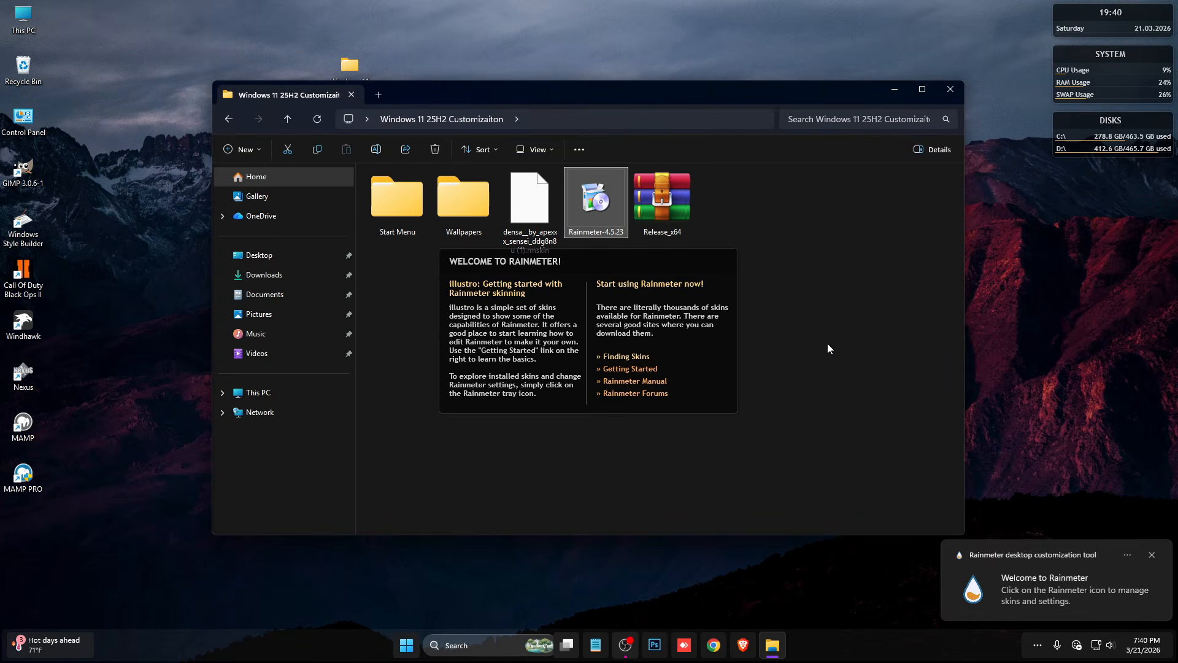
- Unload the default illustro Welcome, Disk, System and Clock skins from the desktop
{"action": "right_click", "coordinate": [701, 345]}
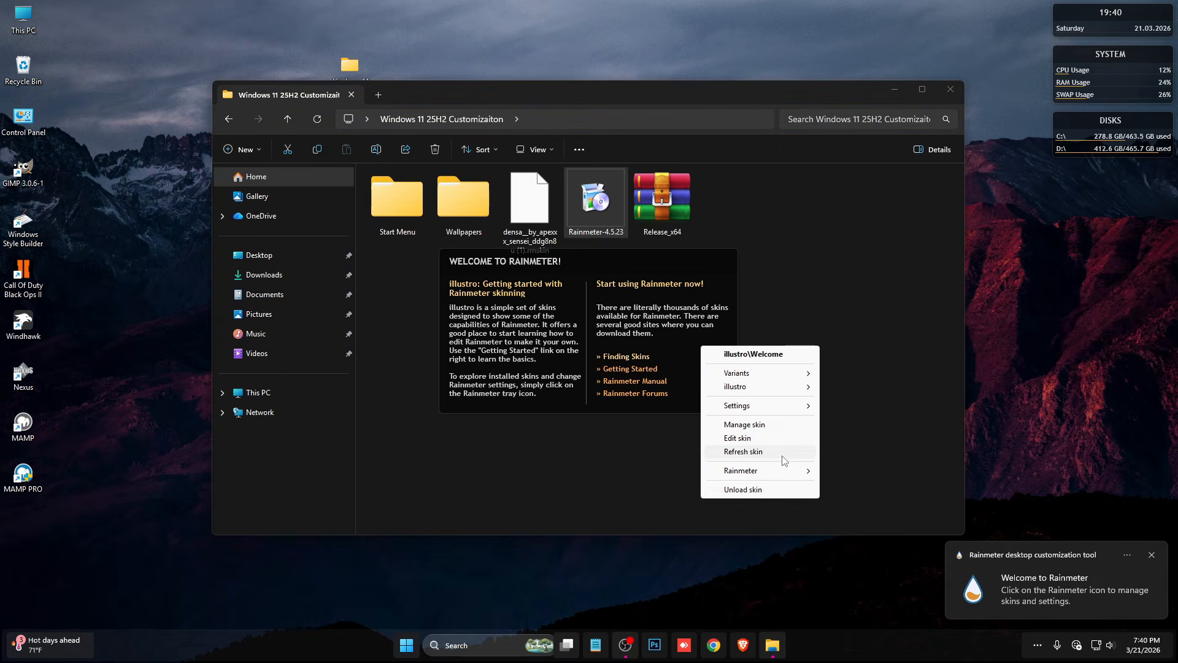
{"action": "left_click", "coordinate": [744, 491]}
{"action": "right_click", "coordinate": [1066, 147]}
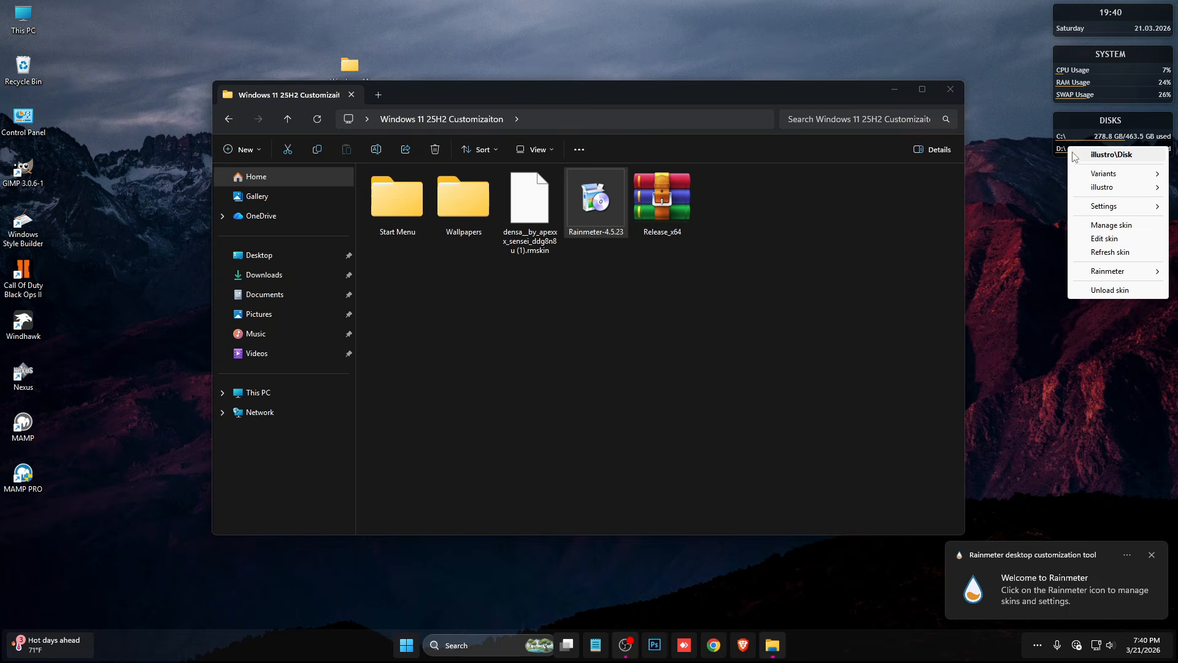
{"action": "left_click", "coordinate": [1108, 290]}
{"action": "right_click", "coordinate": [1114, 87]}
{"action": "left_click", "coordinate": [1109, 225]}
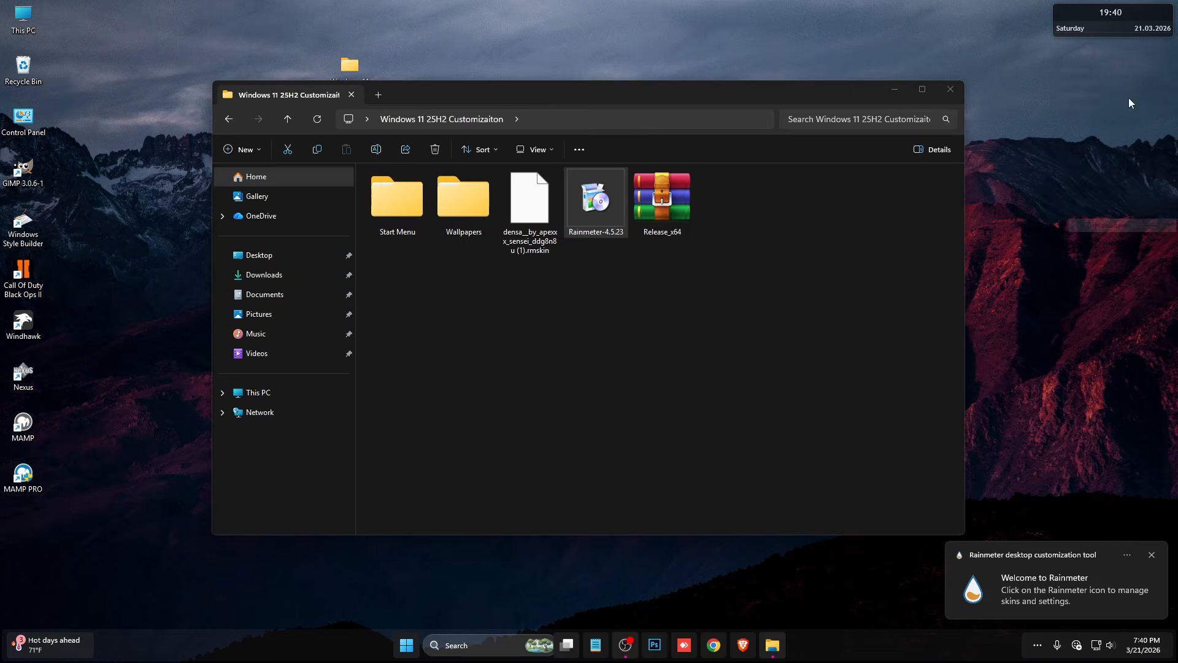
{"action": "right_click", "coordinate": [1128, 18]}
{"action": "left_click", "coordinate": [1116, 160]}
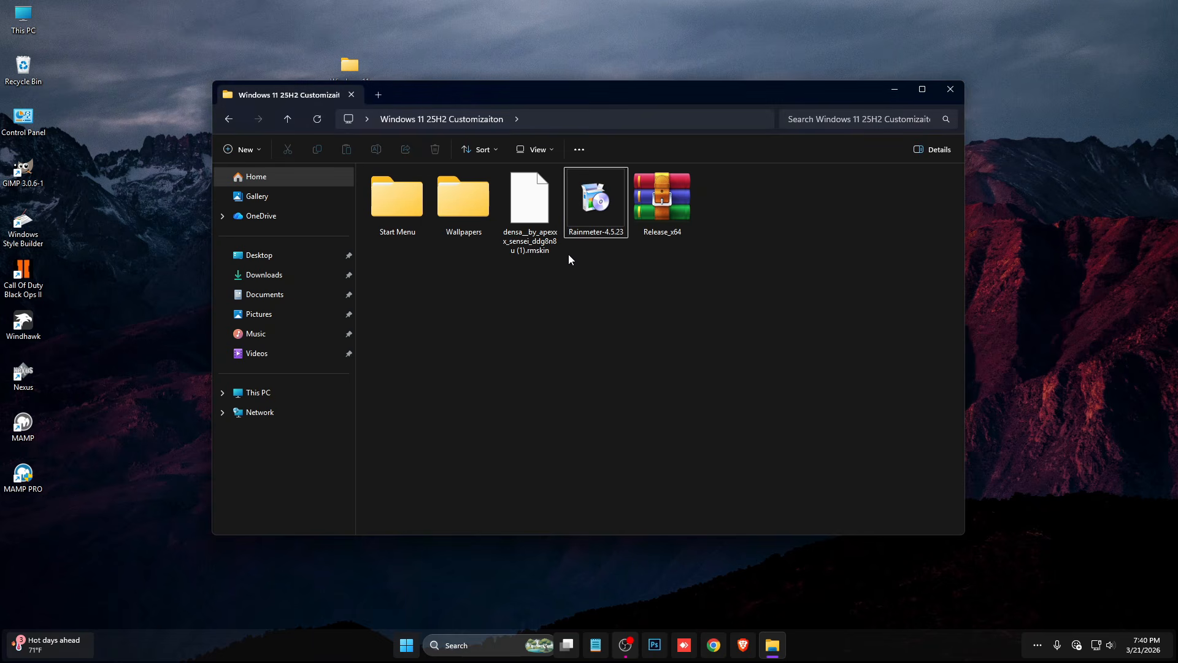
- Install the Densa Rainmeter skin package with its included layout, and close the File Explorer window
{"action": "double_click", "coordinate": [540, 225]}
{"action": "left_click", "coordinate": [627, 425]}
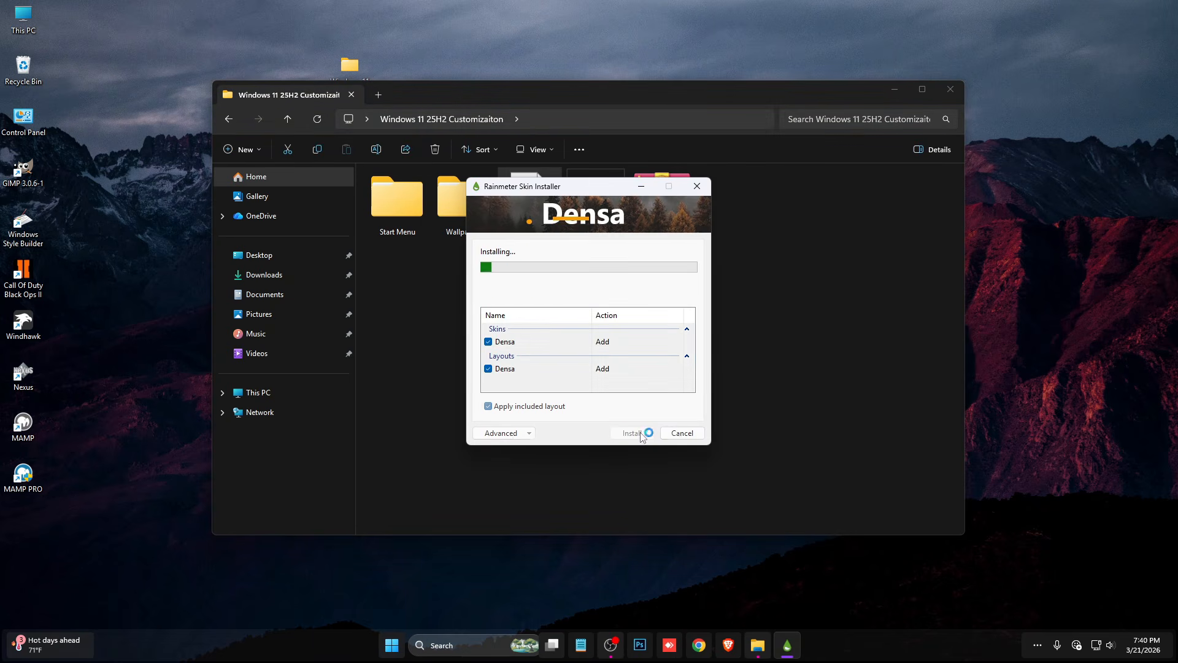
{"action": "left_click", "coordinate": [949, 90]}
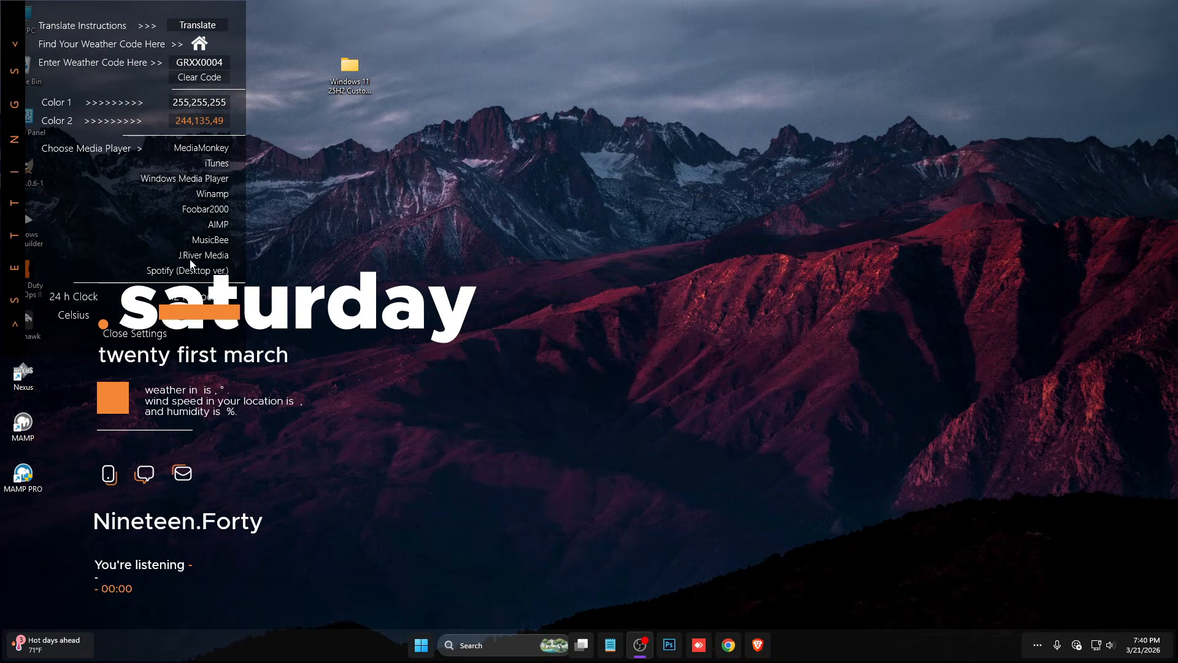
- Move the Densa settings panel aside and close it, and hide the desktop icons
{"action": "left_click_drag", "start_coordinate": [128, 225], "coordinate": [573, 257]}
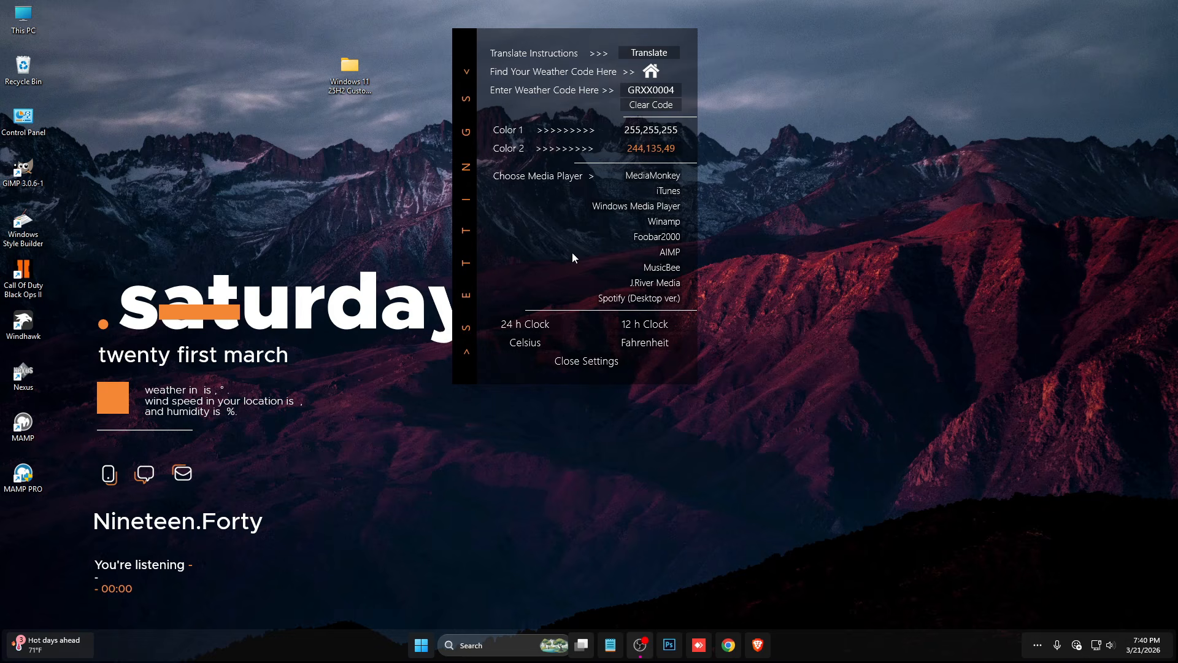
{"action": "left_click", "coordinate": [583, 361]}
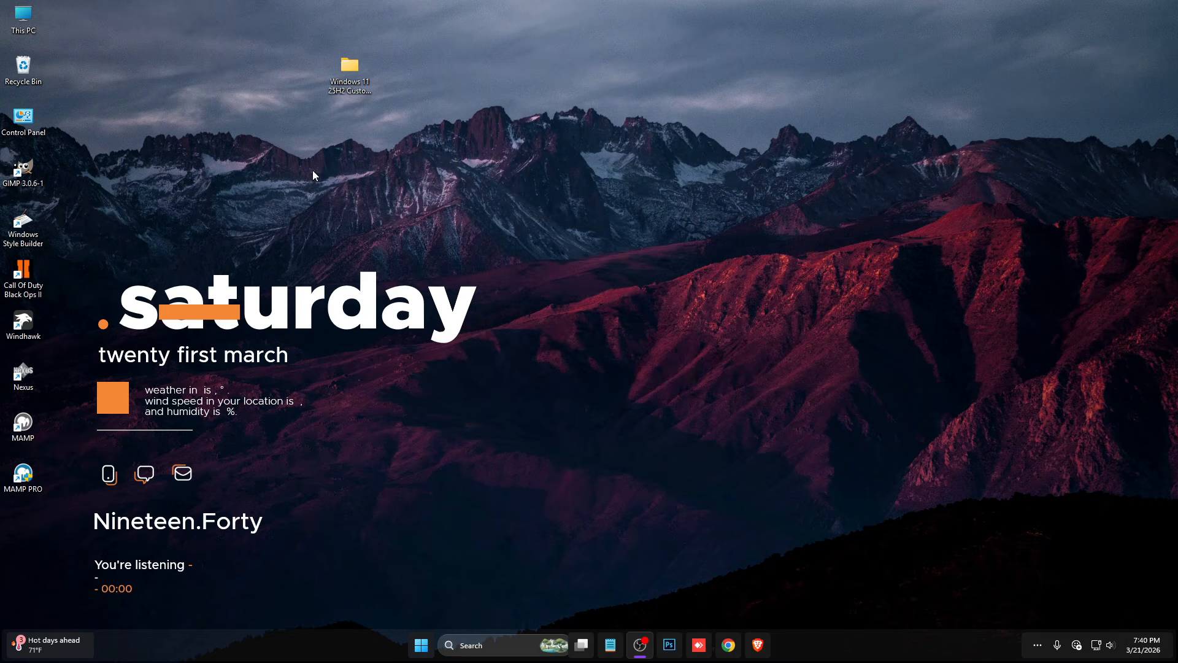
{"action": "right_click", "coordinate": [484, 142]}
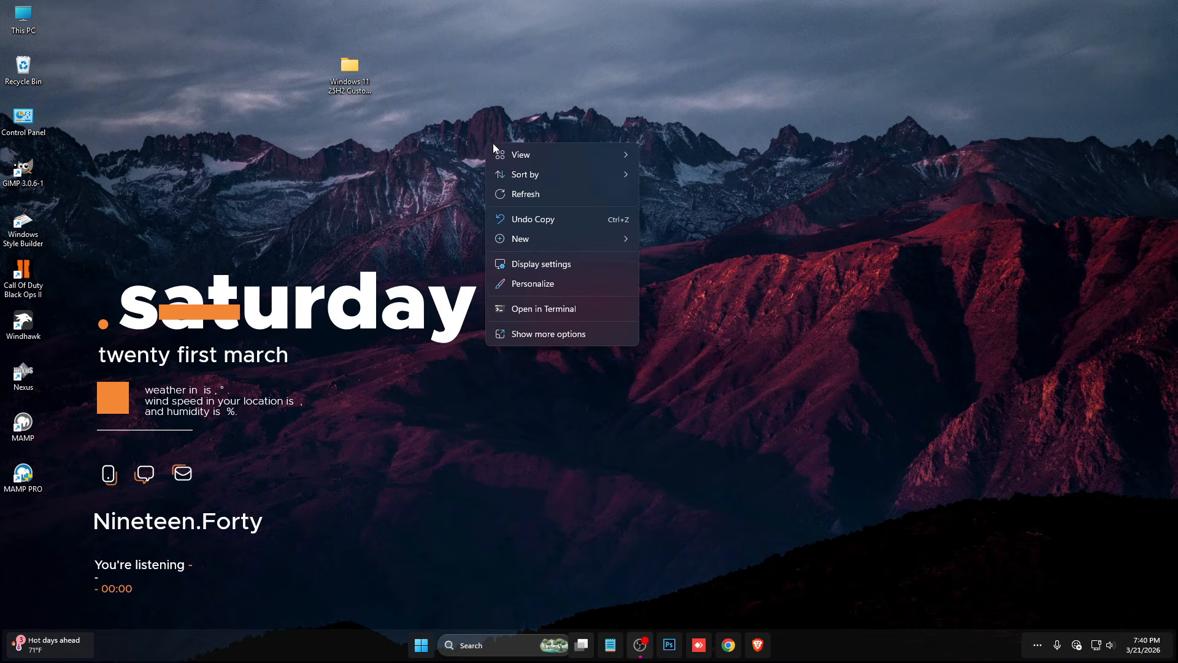
{"action": "mouse_move", "coordinate": [535, 151]}
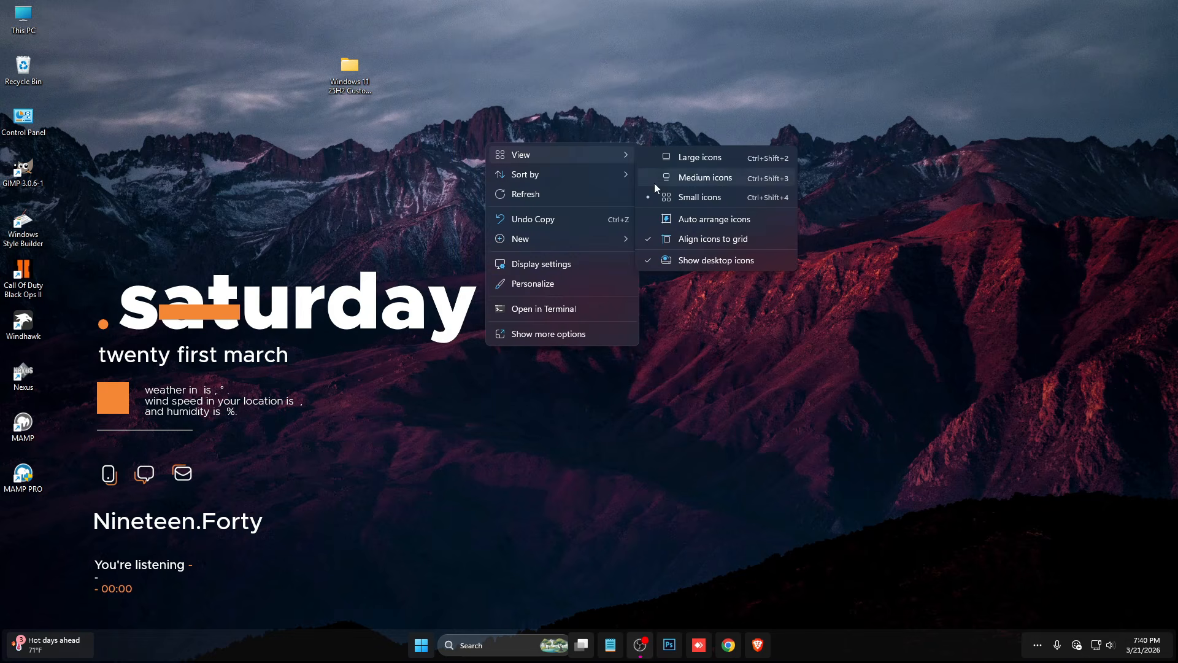
{"action": "left_click", "coordinate": [706, 257]}
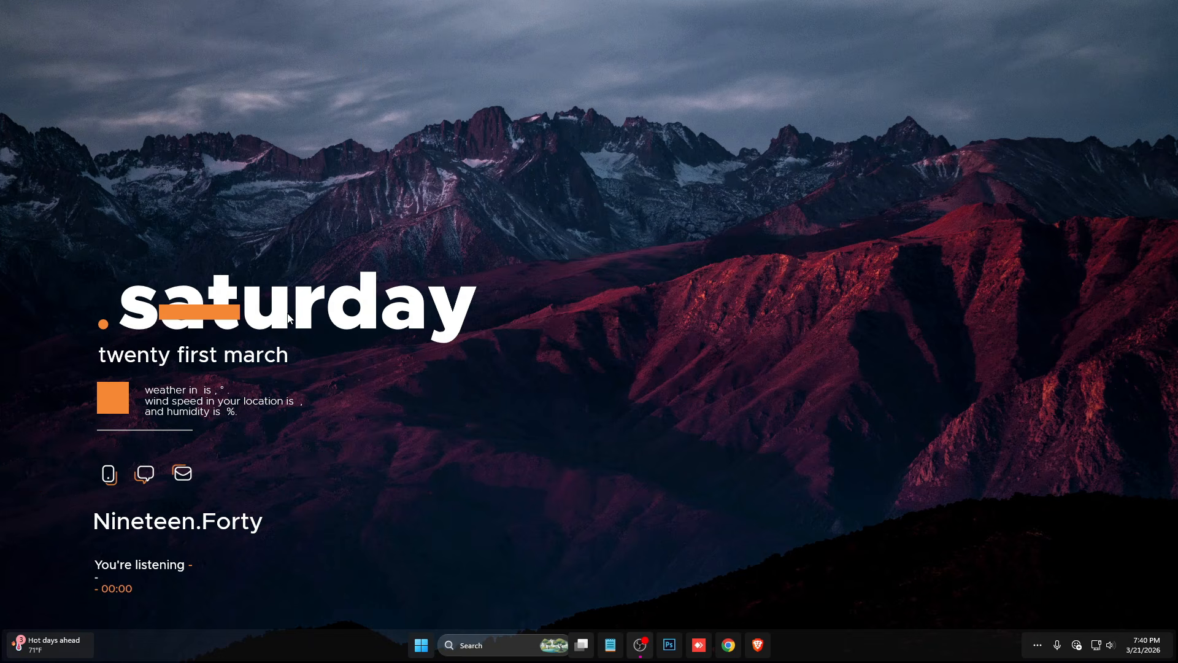
- Move the Densa date, weather, shortcut, clock and music widgets up and slightly left, keeping them stacked in one column
{"action": "left_click_drag", "start_coordinate": [287, 314], "coordinate": [252, 205]}
{"action": "left_click_drag", "start_coordinate": [140, 411], "coordinate": [109, 304]}
{"action": "left_click_drag", "start_coordinate": [108, 477], "coordinate": [94, 370]}
{"action": "left_click_drag", "start_coordinate": [126, 522], "coordinate": [104, 402]}
{"action": "left_click_drag", "start_coordinate": [116, 562], "coordinate": [93, 424]}
{"action": "left_click_drag", "start_coordinate": [124, 374], "coordinate": [101, 367]}
{"action": "left_click_drag", "start_coordinate": [112, 408], "coordinate": [102, 407]}
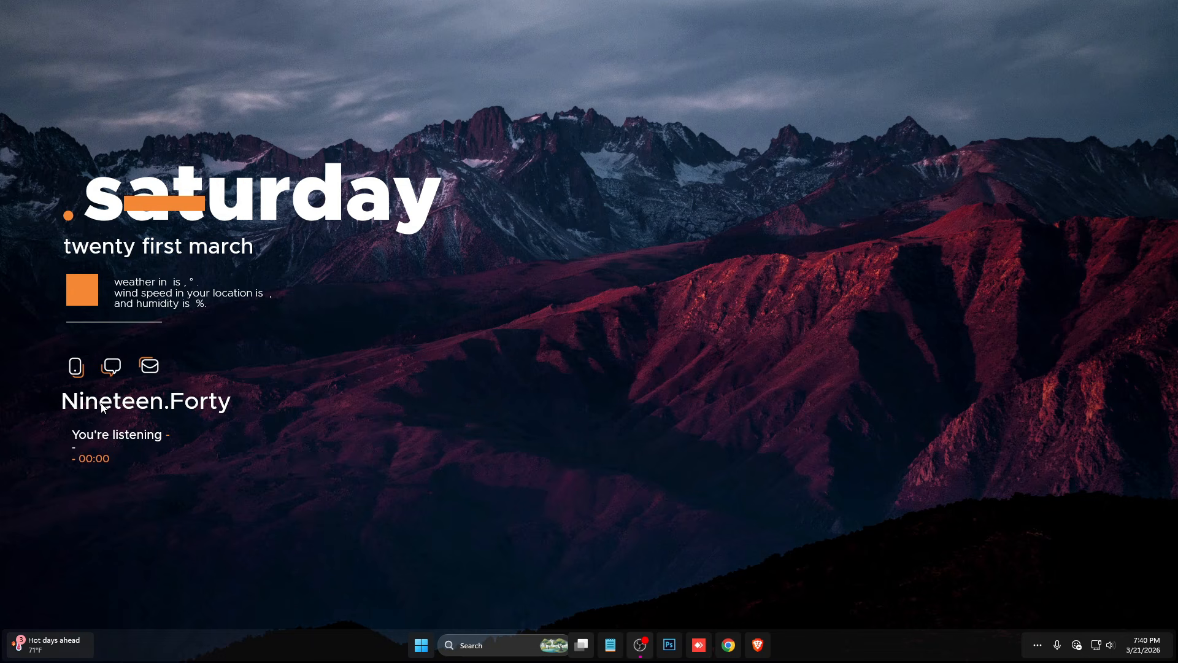
- Open the Densa Date skin's Date.ini for editing and set StringCase to upper in the MeterDay section
{"action": "right_click", "coordinate": [247, 197]}
{"action": "left_click", "coordinate": [279, 284]}
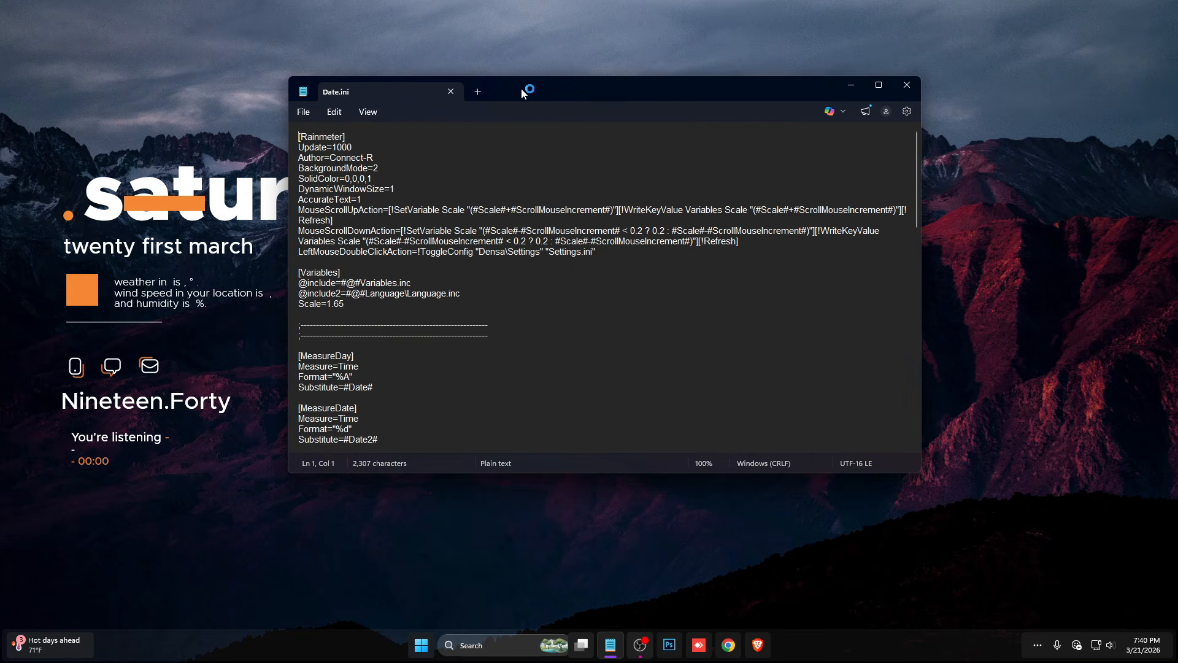
{"action": "left_click_drag", "start_coordinate": [521, 88], "coordinate": [521, 131]}
{"action": "scroll", "coordinate": [533, 312], "scroll_direction": "down", "scroll_amount": 7}
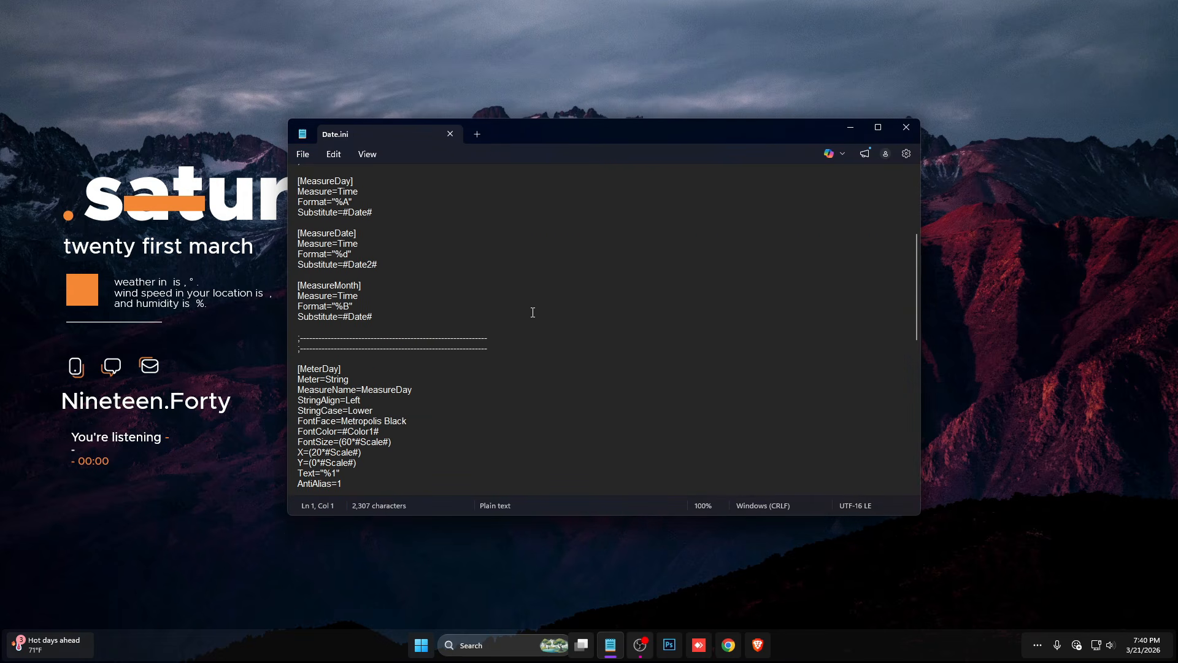
{"action": "scroll", "coordinate": [533, 313], "scroll_direction": "down", "scroll_amount": 3}
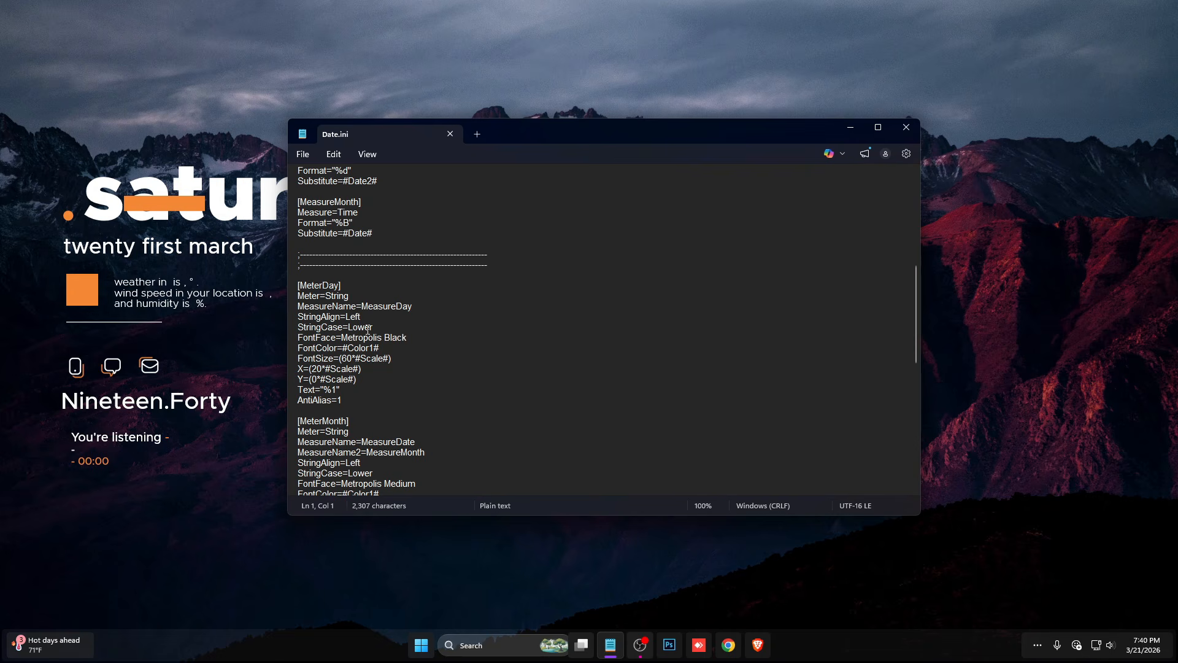
{"action": "left_click_drag", "start_coordinate": [348, 327], "coordinate": [385, 326]}
{"action": "type", "text": "upp"}
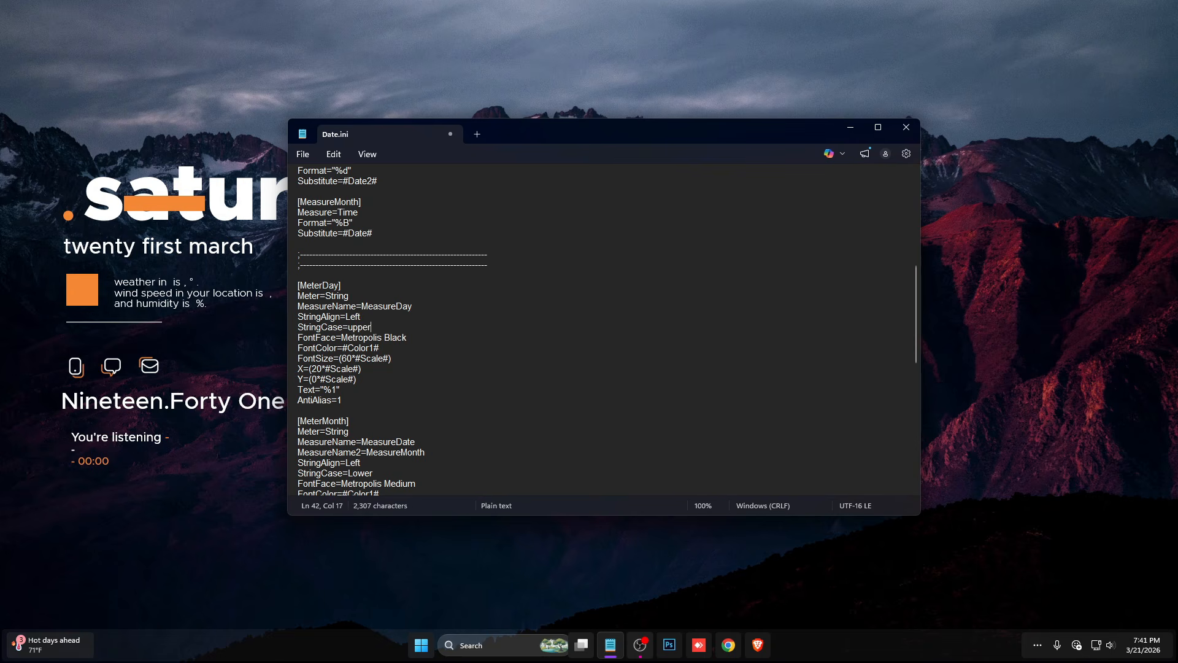
- Save Date.ini and refresh the Date skin to apply the uppercase day name
{"action": "left_click", "coordinate": [303, 154]}
{"action": "left_click", "coordinate": [315, 279]}
{"action": "right_click", "coordinate": [186, 210]}
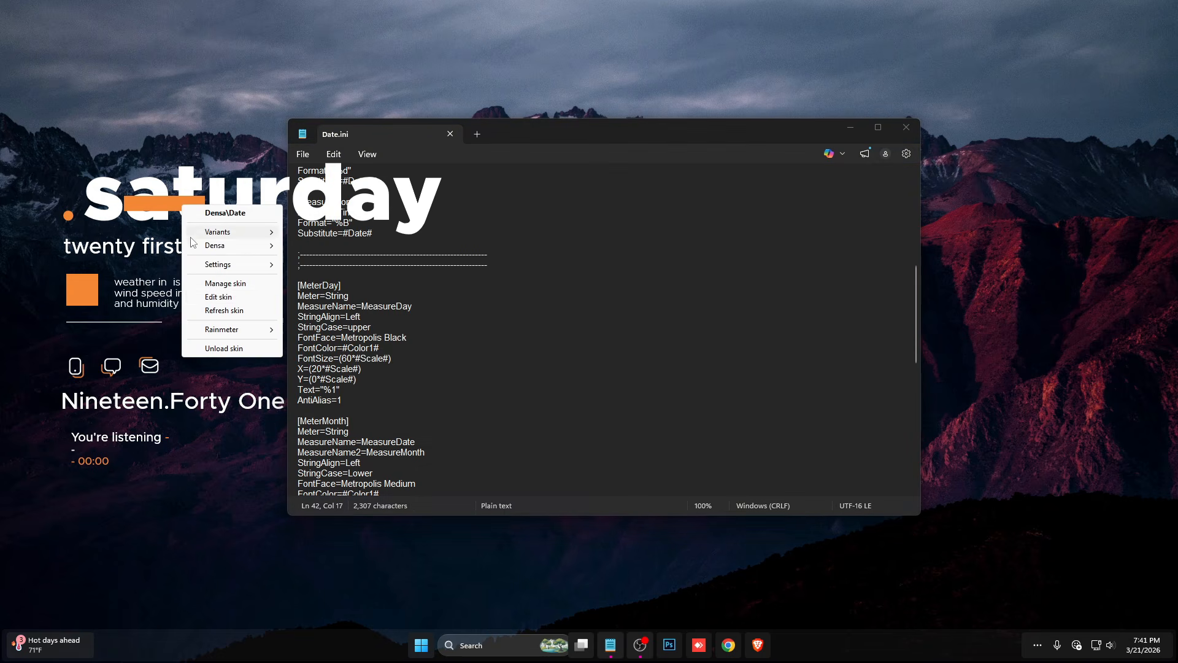
{"action": "left_click", "coordinate": [218, 297]}
- Change the MeterDay X value in Date.ini to (0*#Scale#)
{"action": "left_click", "coordinate": [420, 348]}
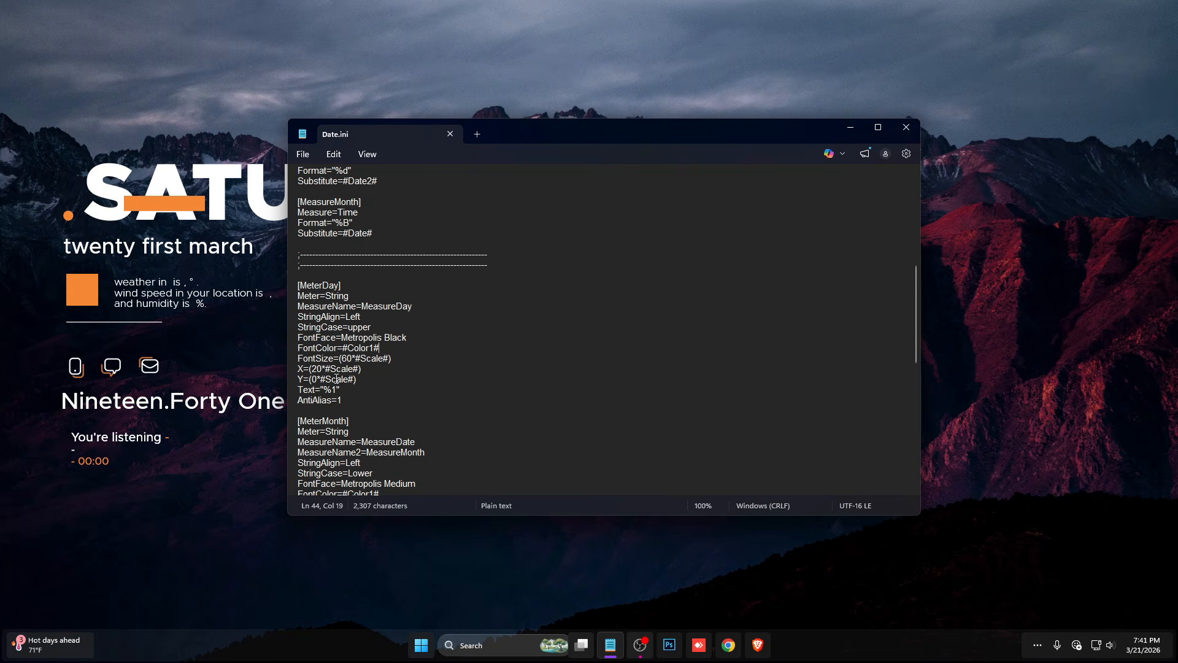
{"action": "left_click_drag", "start_coordinate": [312, 368], "coordinate": [319, 369]}
{"action": "type", "text": "0"}
- Delete the entire MeterDotShape and MeterLineShape sections at the end of Date.ini
{"action": "scroll", "coordinate": [427, 327], "scroll_direction": "down", "scroll_amount": 12}
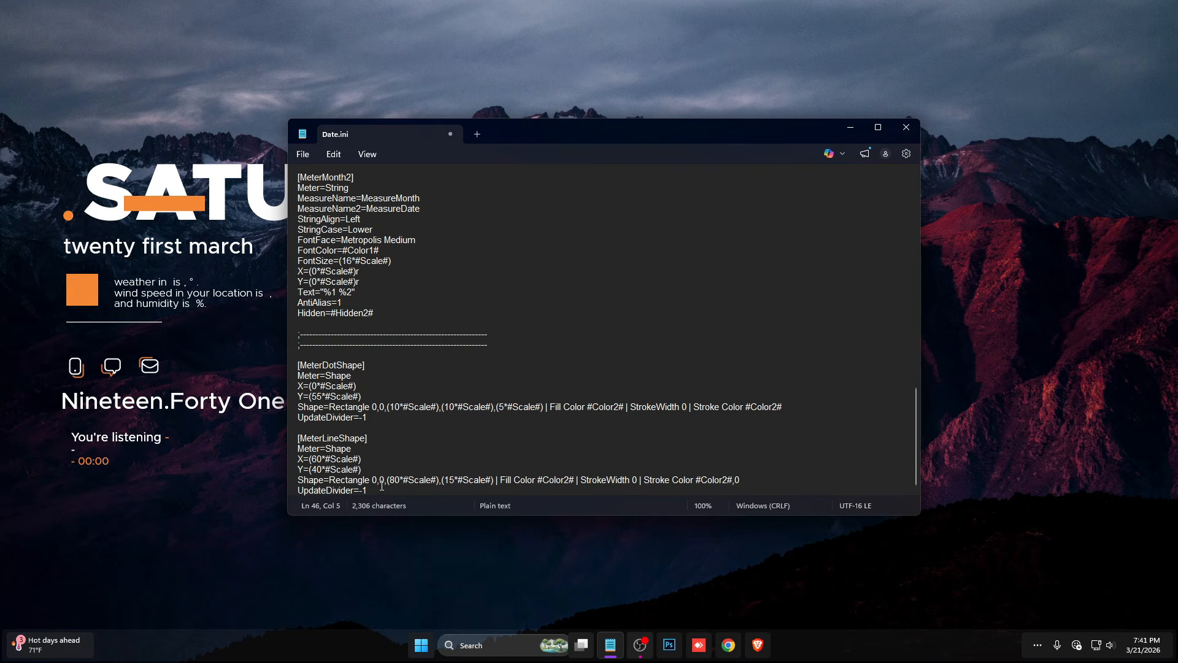
{"action": "left_click_drag", "start_coordinate": [382, 486], "coordinate": [298, 365]}
{"action": "right_click", "coordinate": [340, 381]}
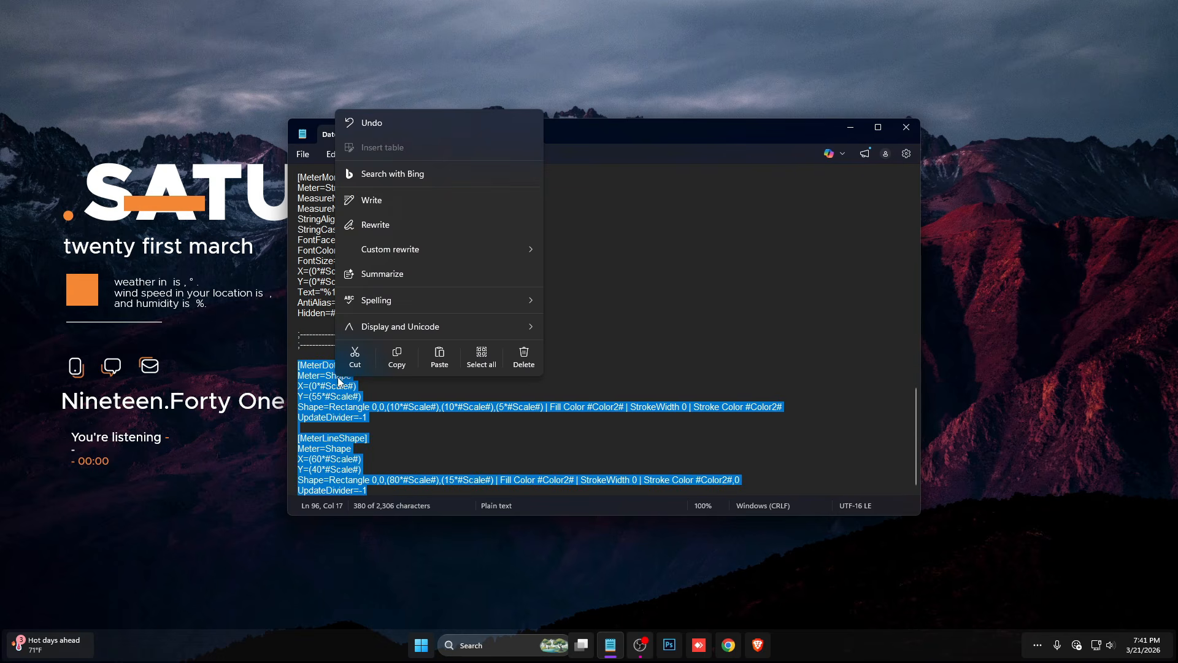
{"action": "left_click", "coordinate": [522, 360]}
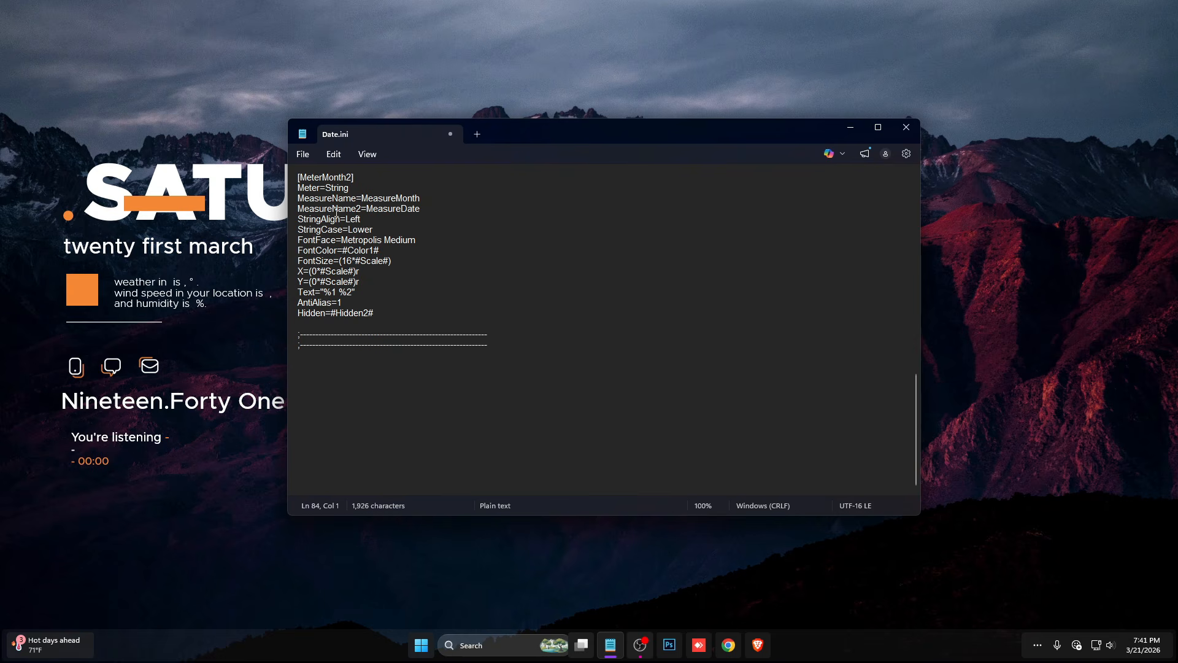
- Save Date.ini, refresh the Date skin to apply the edits, and close Notepad
{"action": "left_click", "coordinate": [310, 156]}
{"action": "left_click", "coordinate": [326, 276]}
{"action": "right_click", "coordinate": [221, 211]}
{"action": "left_click", "coordinate": [257, 301]}
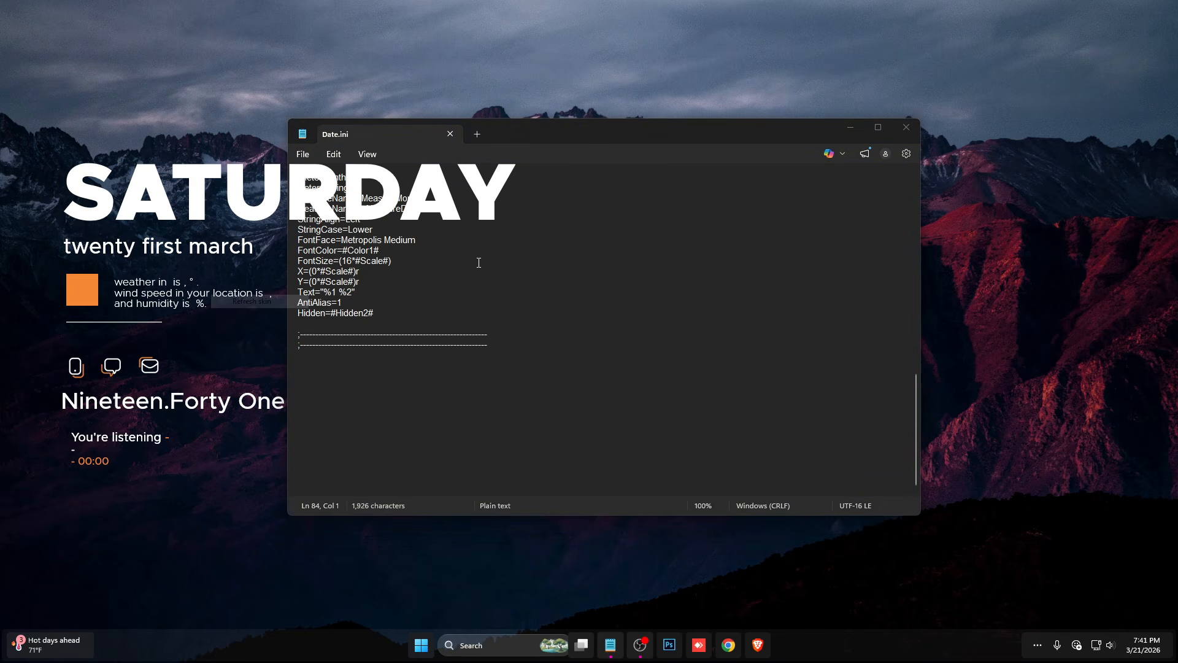
{"action": "left_click", "coordinate": [907, 127]}
- Scale the date widget down slightly and nudge it down to sit just above the weather widget
{"action": "scroll", "coordinate": [259, 211], "scroll_direction": "down", "scroll_amount": 2}
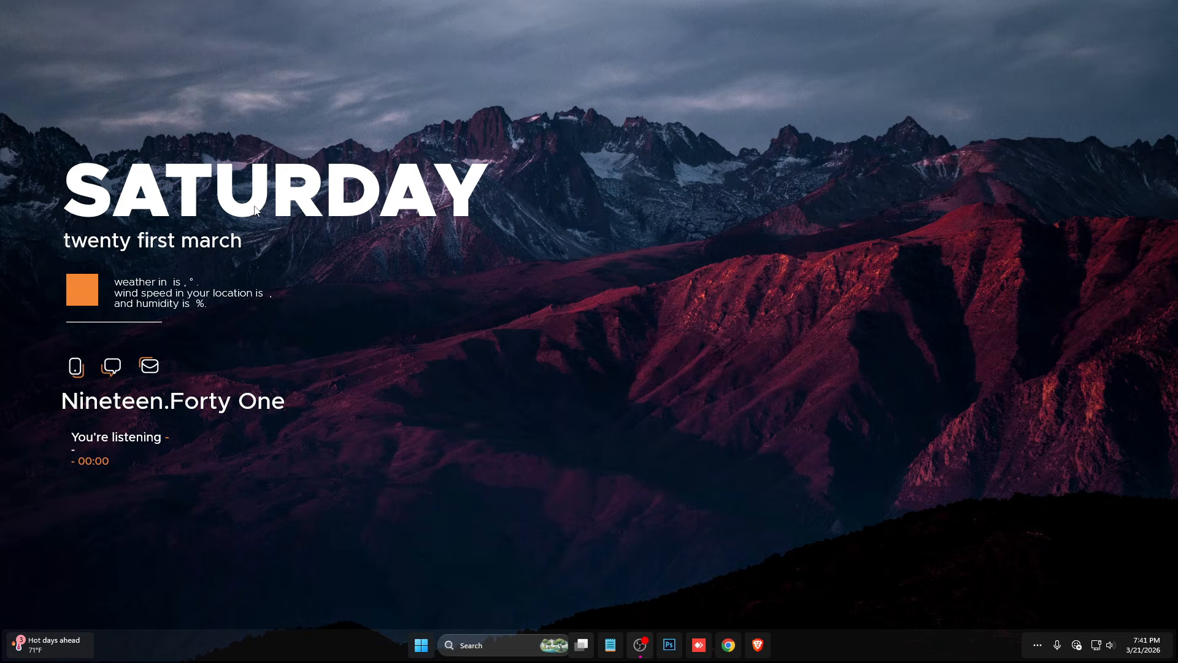
{"action": "scroll", "coordinate": [223, 210], "scroll_direction": "down", "scroll_amount": 1}
{"action": "left_click_drag", "start_coordinate": [175, 235], "coordinate": [177, 243]}
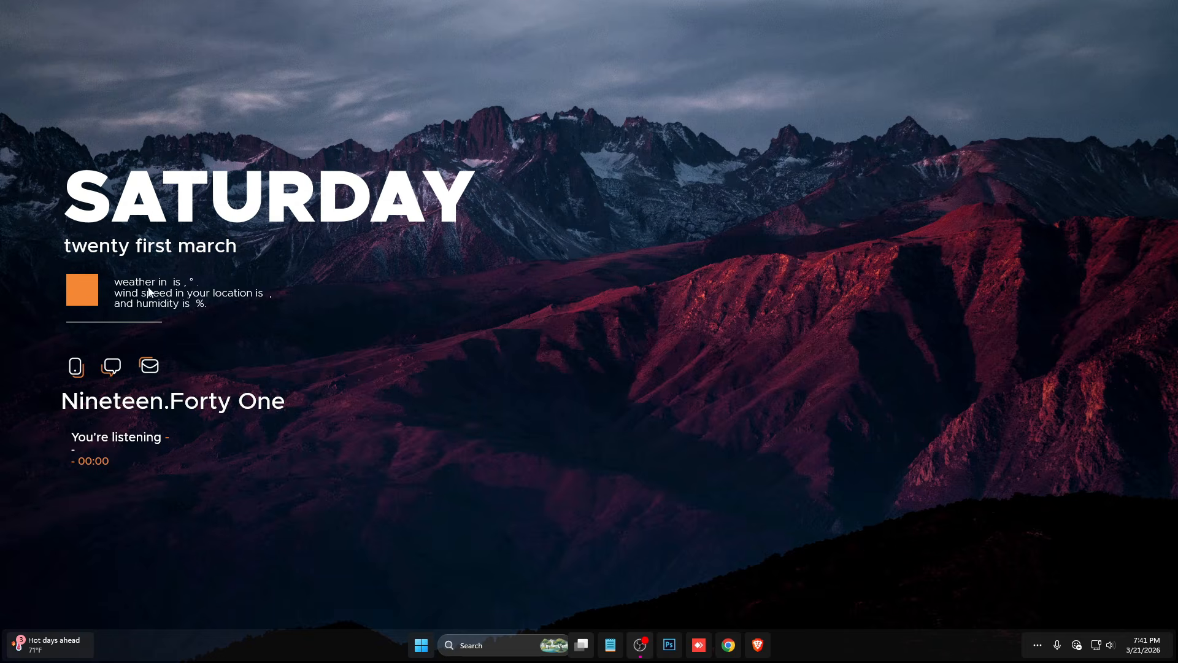
- Nudge the weather widget down slightly and turn on the display of desktop icons
{"action": "left_click_drag", "start_coordinate": [148, 287], "coordinate": [148, 295]}
{"action": "right_click", "coordinate": [486, 316]}
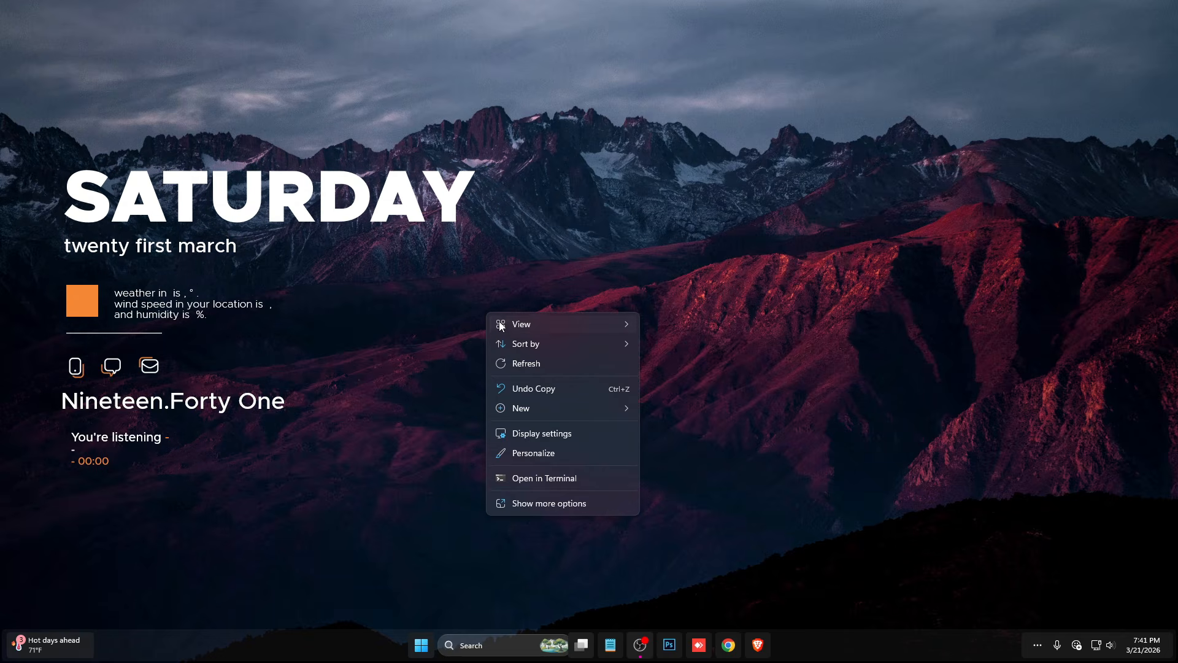
{"action": "mouse_move", "coordinate": [513, 326]}
{"action": "left_click", "coordinate": [709, 431]}
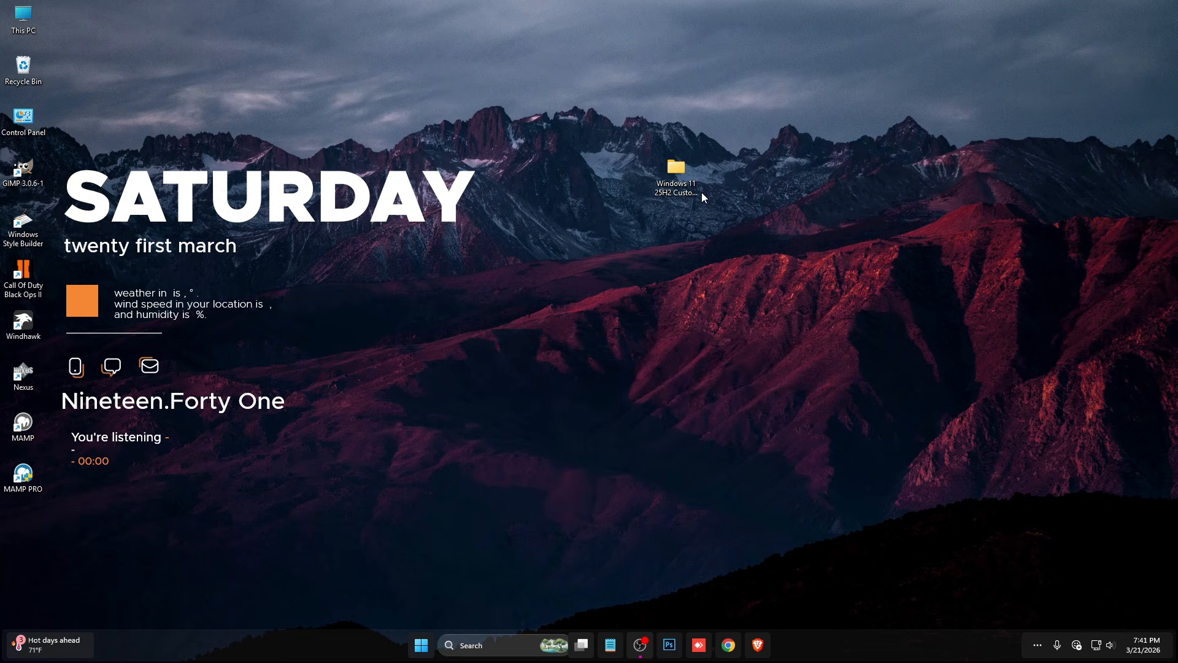
- Open the Windows 11 25H2 customization folder on the desktop and extract the Release_x64 archive into its own folder with WinRAR
{"action": "double_click", "coordinate": [702, 193]}
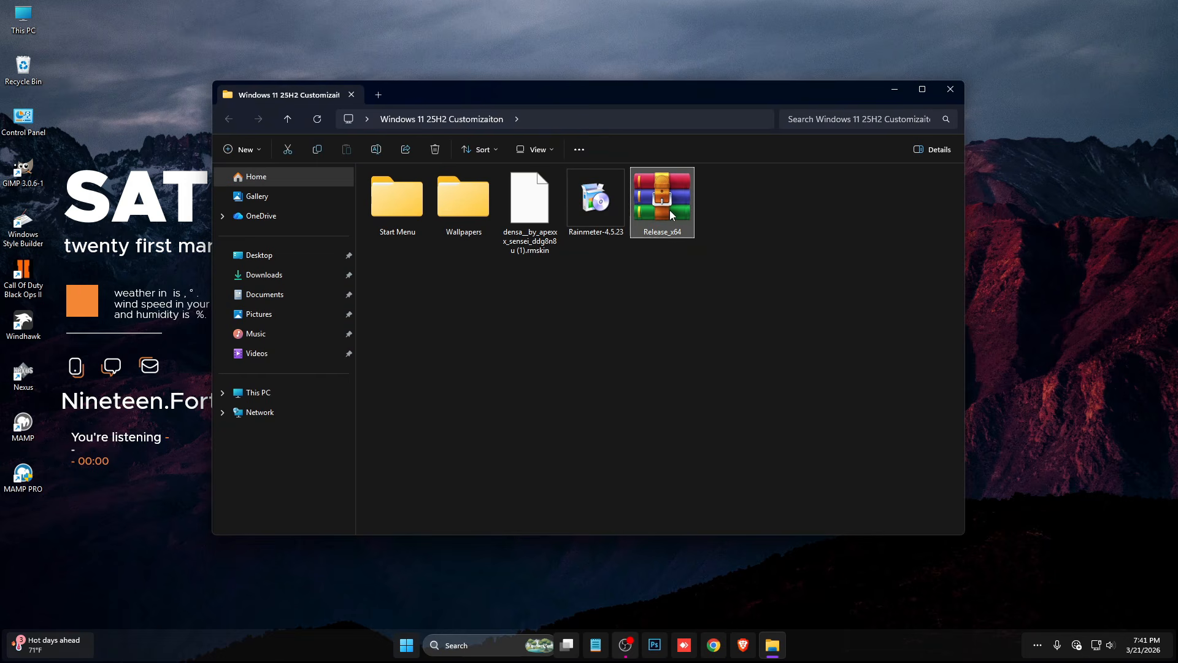
{"action": "right_click", "coordinate": [669, 210]}
{"action": "mouse_move", "coordinate": [718, 479]}
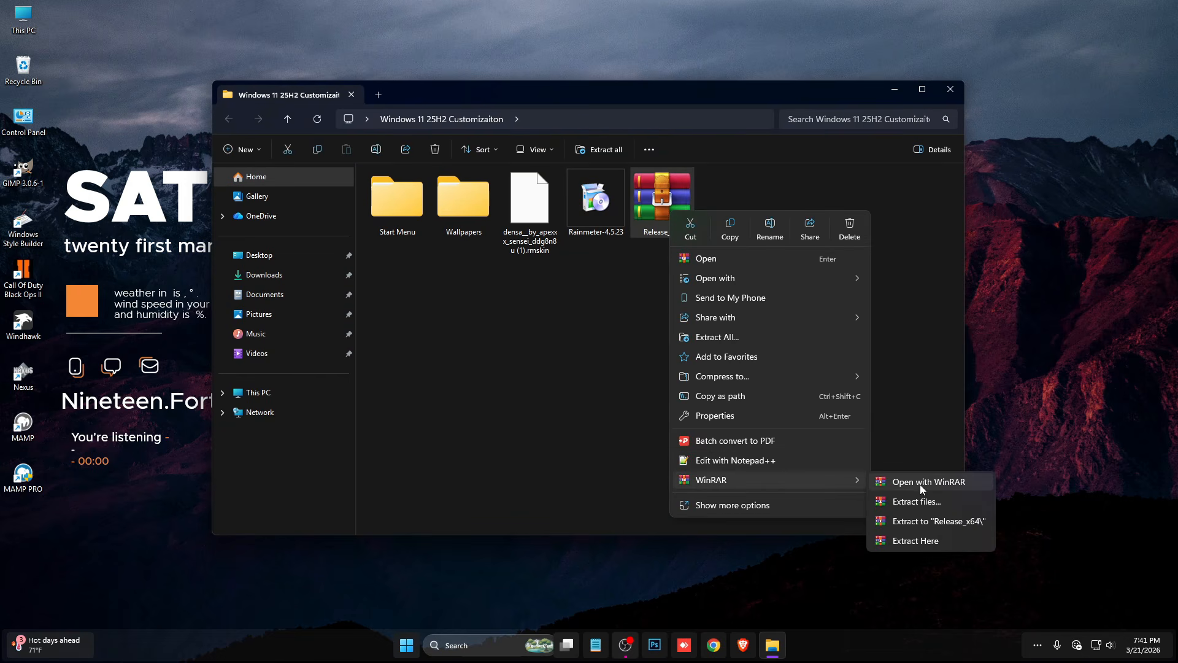
{"action": "left_click", "coordinate": [896, 501]}
{"action": "left_click", "coordinate": [616, 465]}
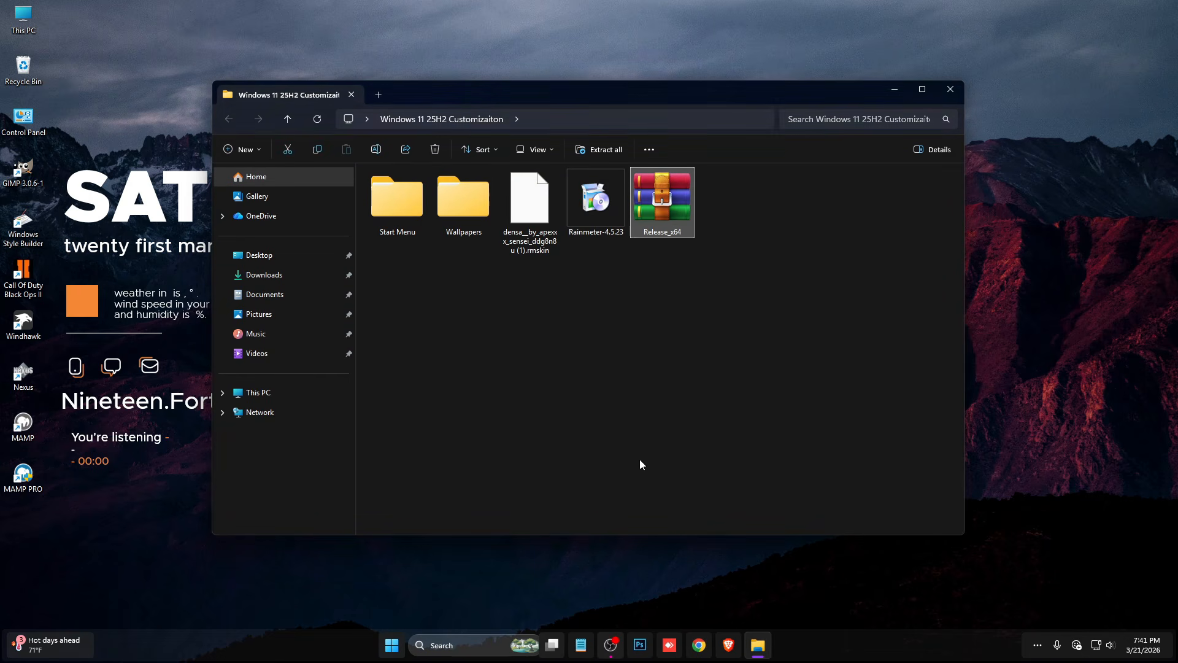
- Move the extracted Release_x64 folder to the root of Local Disk (C:)
{"action": "right_click", "coordinate": [423, 216]}
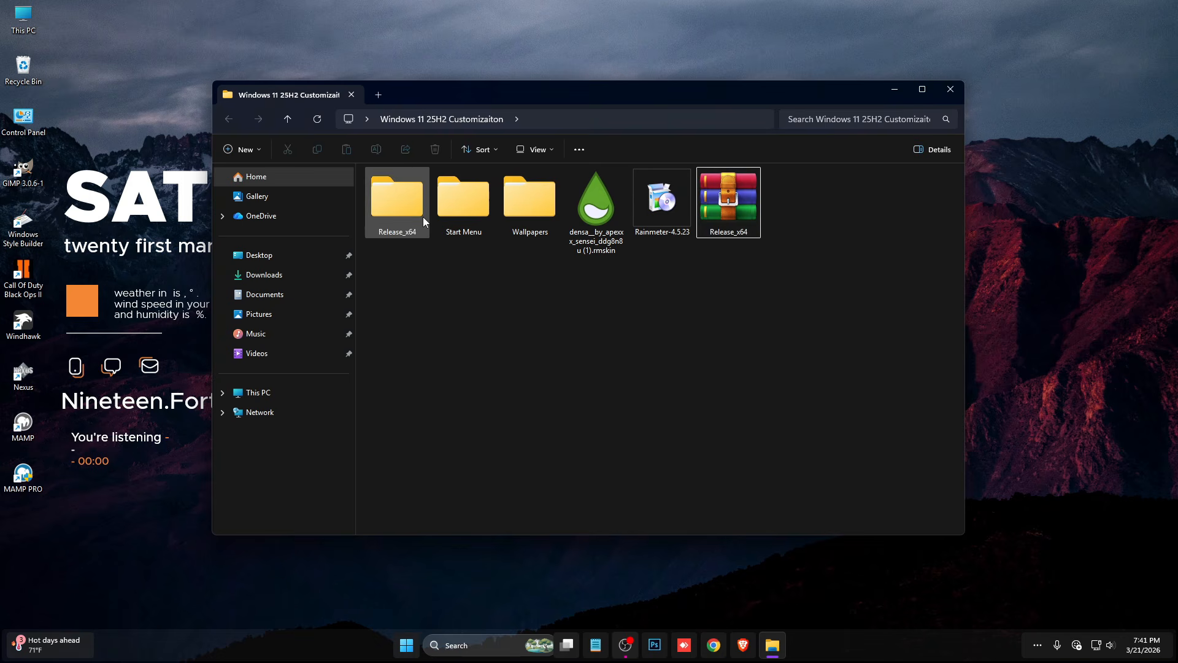
{"action": "left_click", "coordinate": [439, 226]}
{"action": "left_click", "coordinate": [304, 391]}
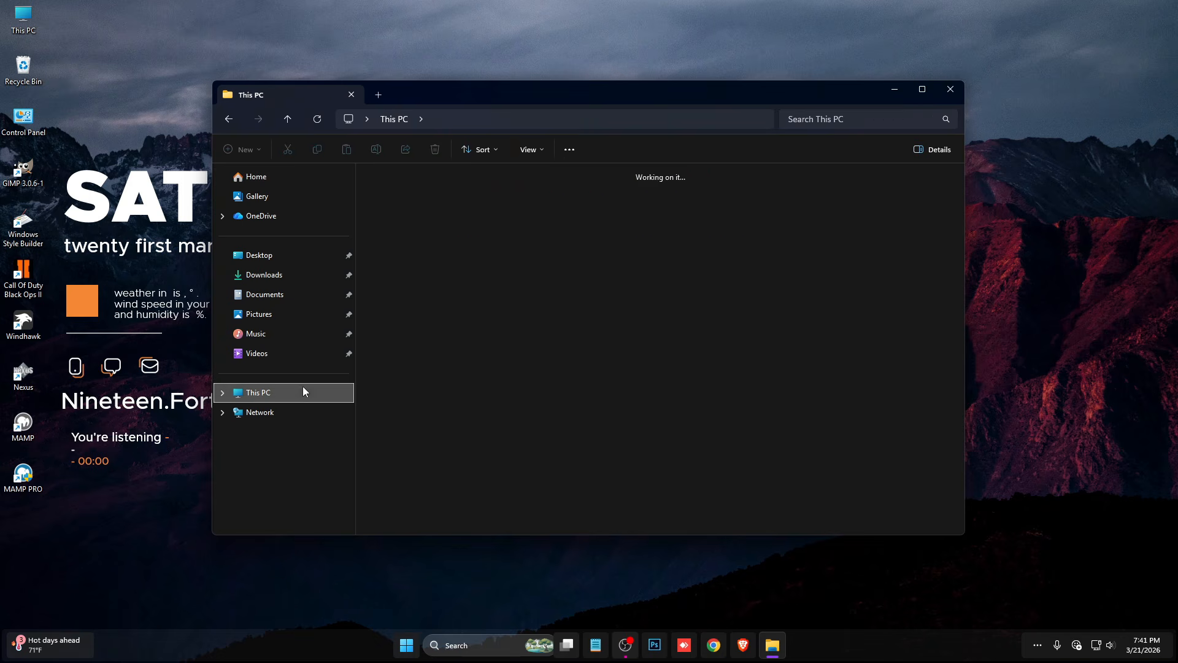
{"action": "double_click", "coordinate": [443, 208]}
{"action": "right_click", "coordinate": [750, 352]}
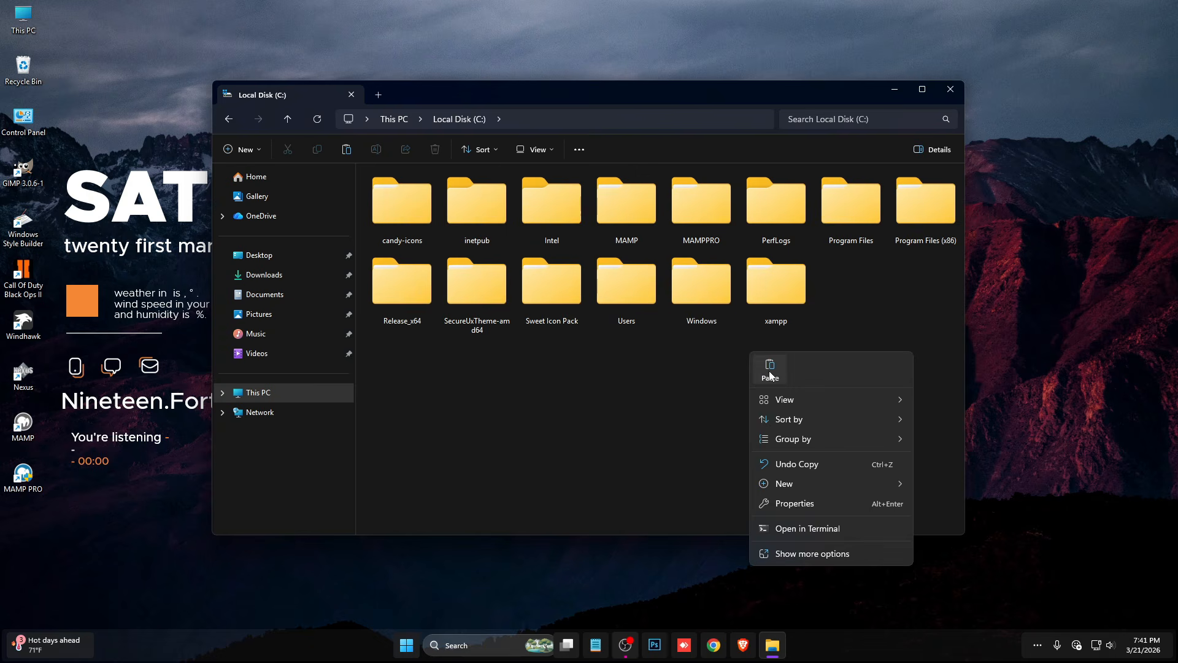
{"action": "left_click", "coordinate": [764, 375]}
{"action": "left_click", "coordinate": [351, 253]}
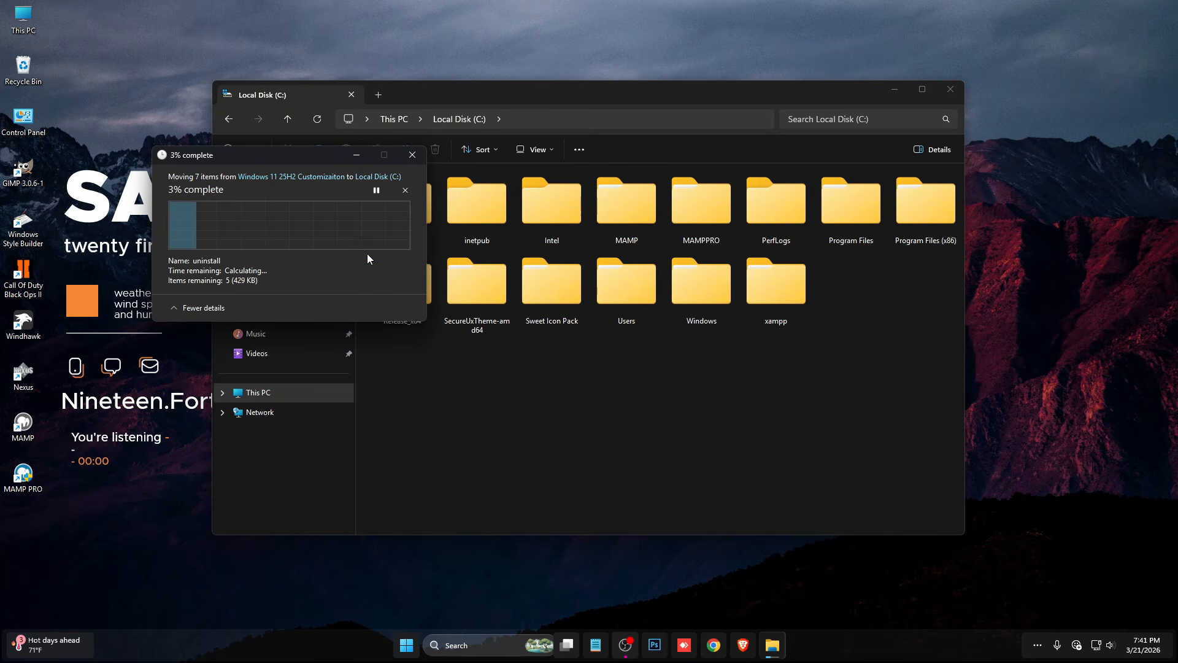
- Open the config file in C:\Release_x64\Release, set showLine=false, save it and close Notepad
{"action": "double_click", "coordinate": [400, 291]}
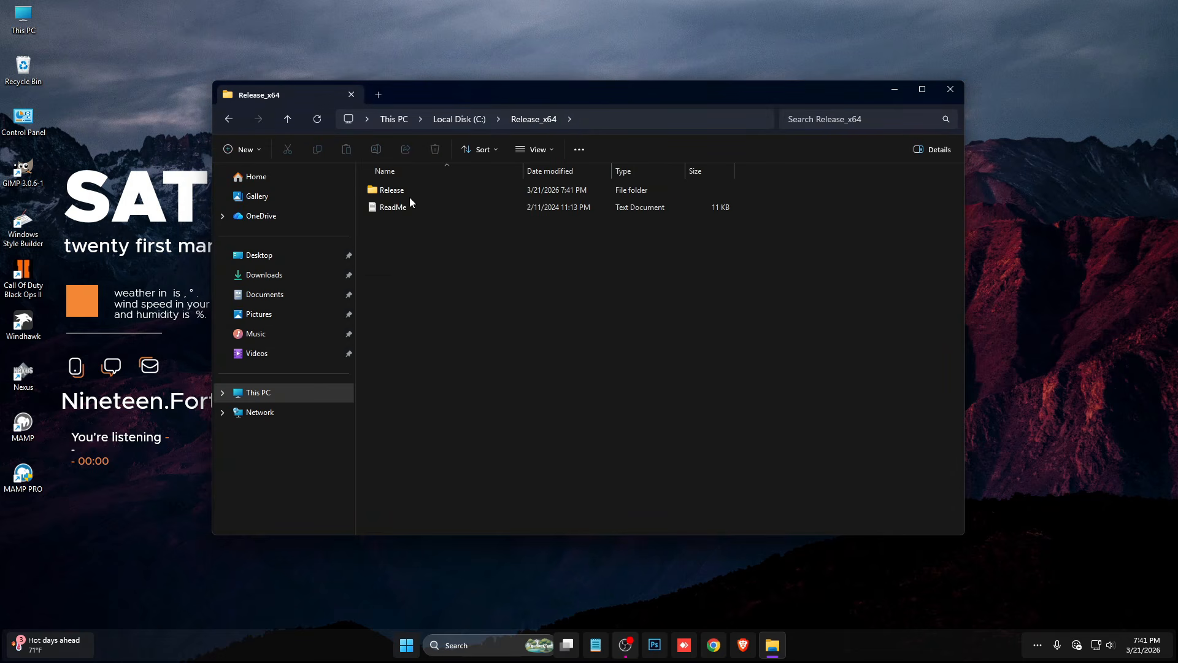
{"action": "double_click", "coordinate": [410, 197]}
{"action": "double_click", "coordinate": [408, 194]}
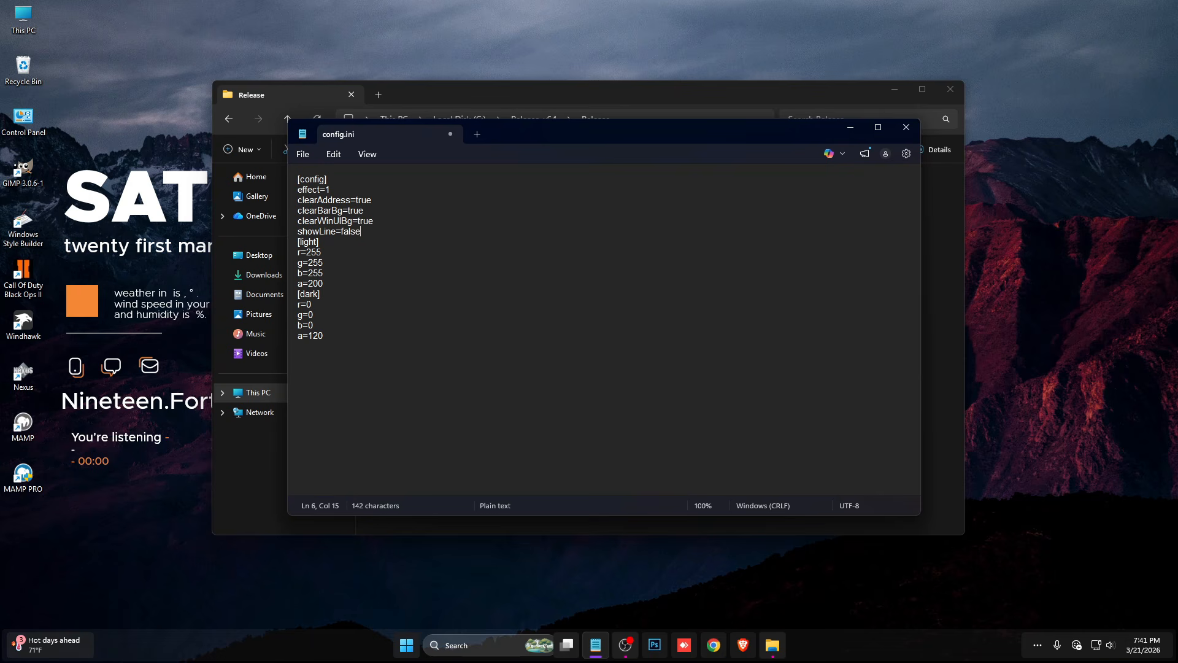
{"action": "left_click", "coordinate": [303, 154]}
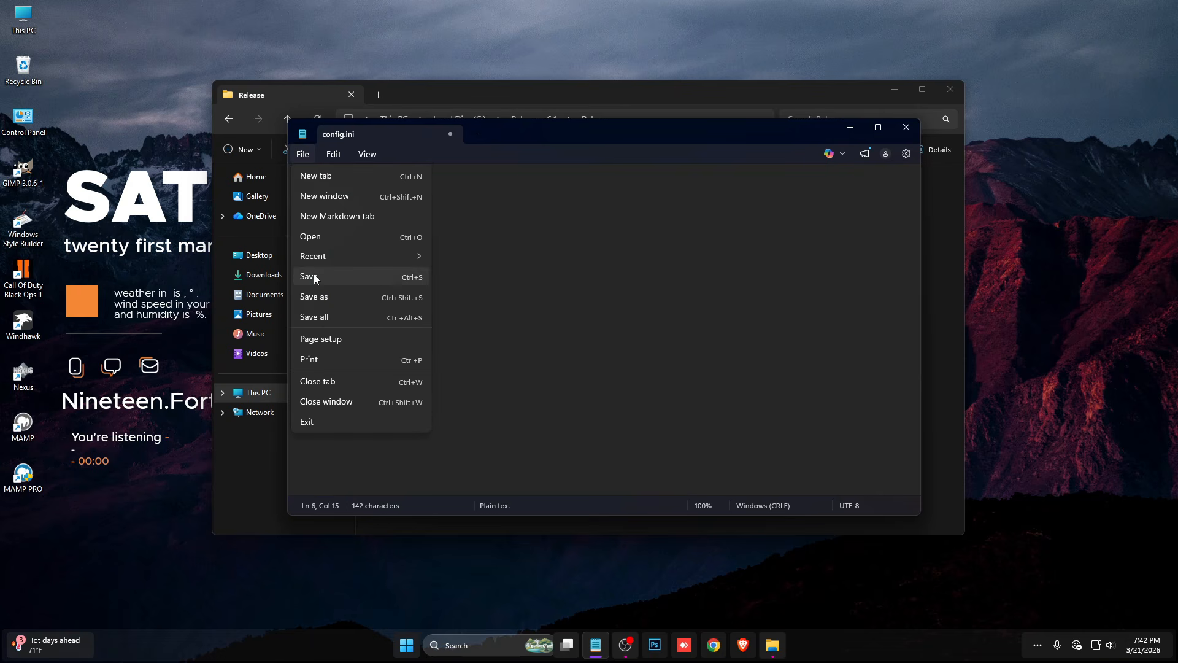
{"action": "left_click", "coordinate": [310, 273]}
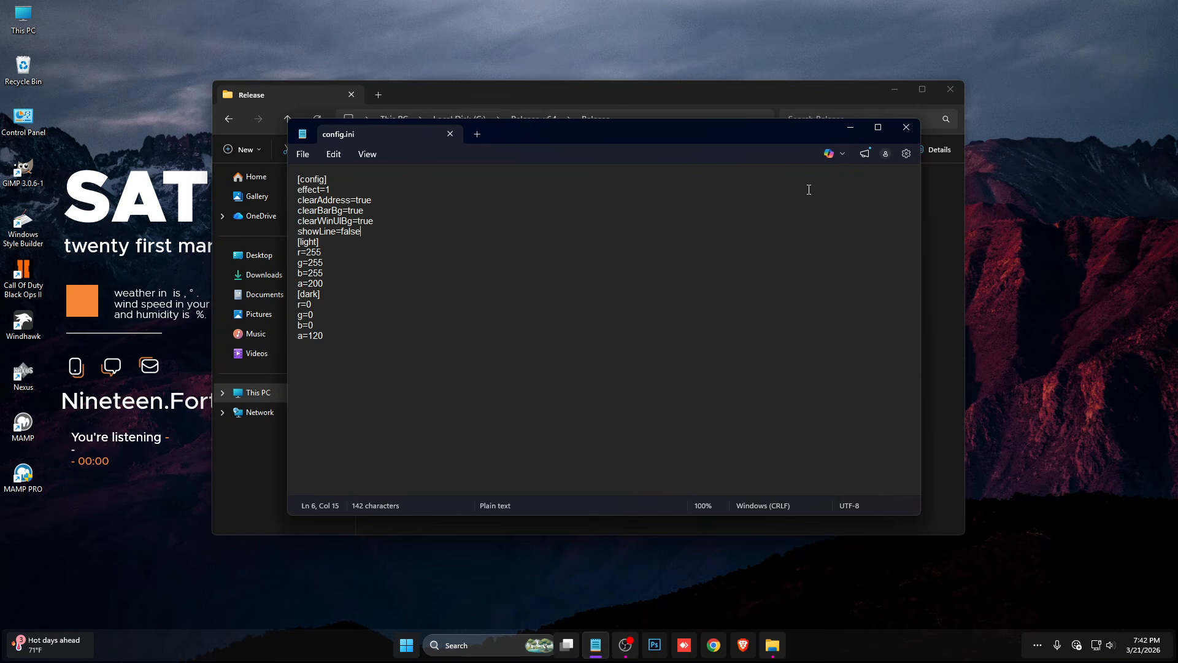
{"action": "left_click", "coordinate": [913, 133]}
- Run the register script in the Release folder as administrator to enable the Explorer blur effect
{"action": "left_click", "coordinate": [399, 225]}
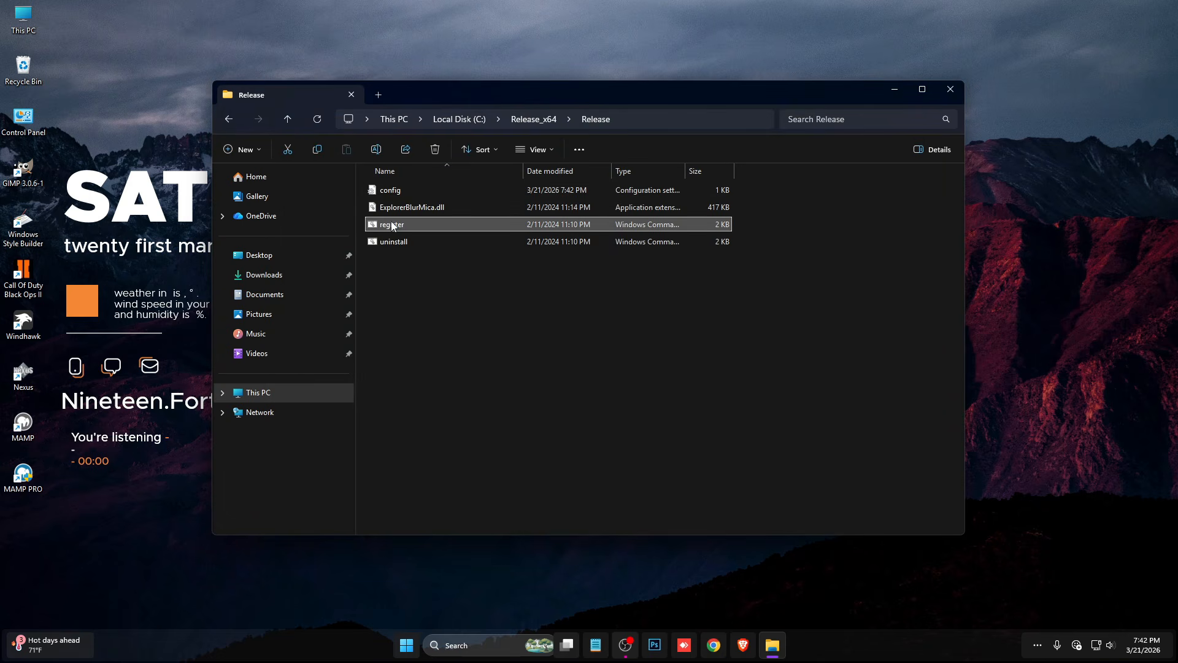
{"action": "right_click", "coordinate": [393, 226]}
{"action": "left_click", "coordinate": [466, 330]}
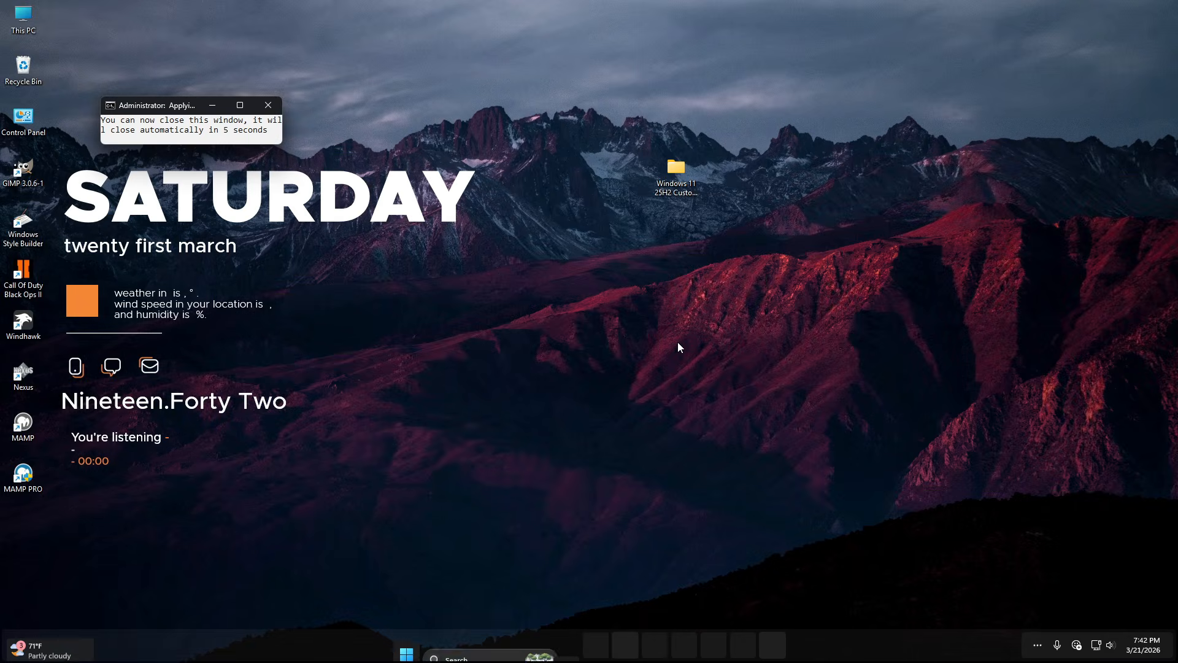
- Open This PC to check the blurred File Explorer background, then close the window
{"action": "left_click", "coordinate": [37, 18]}
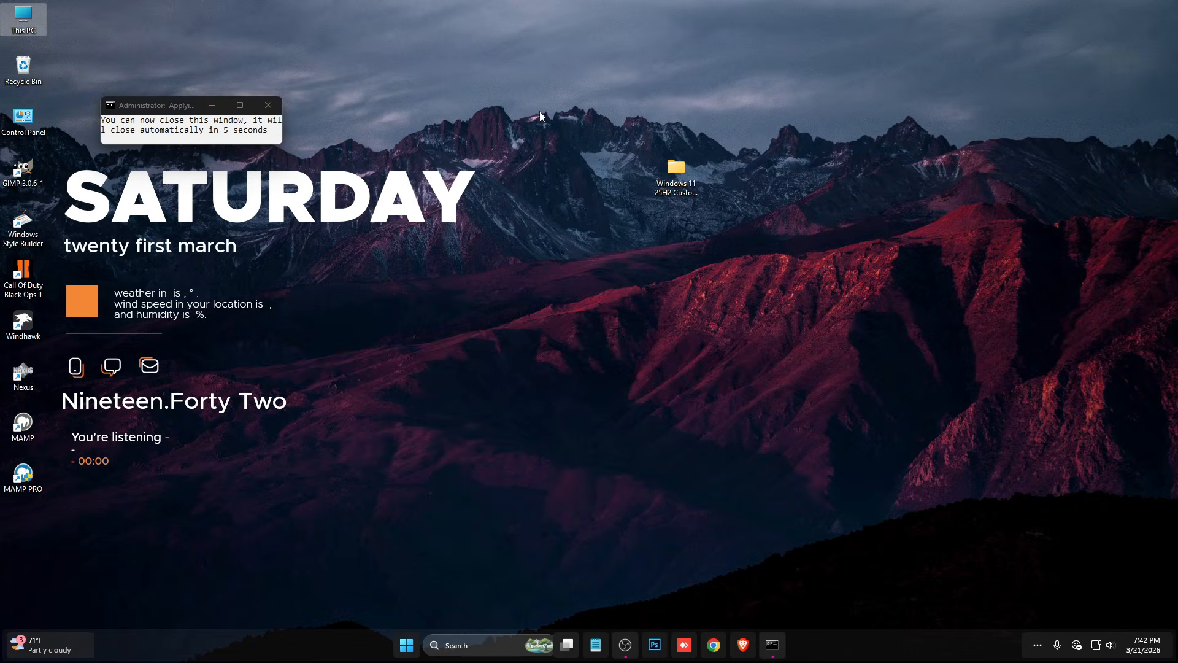
{"action": "double_click", "coordinate": [35, 18]}
{"action": "left_click_drag", "start_coordinate": [535, 97], "coordinate": [562, 77]}
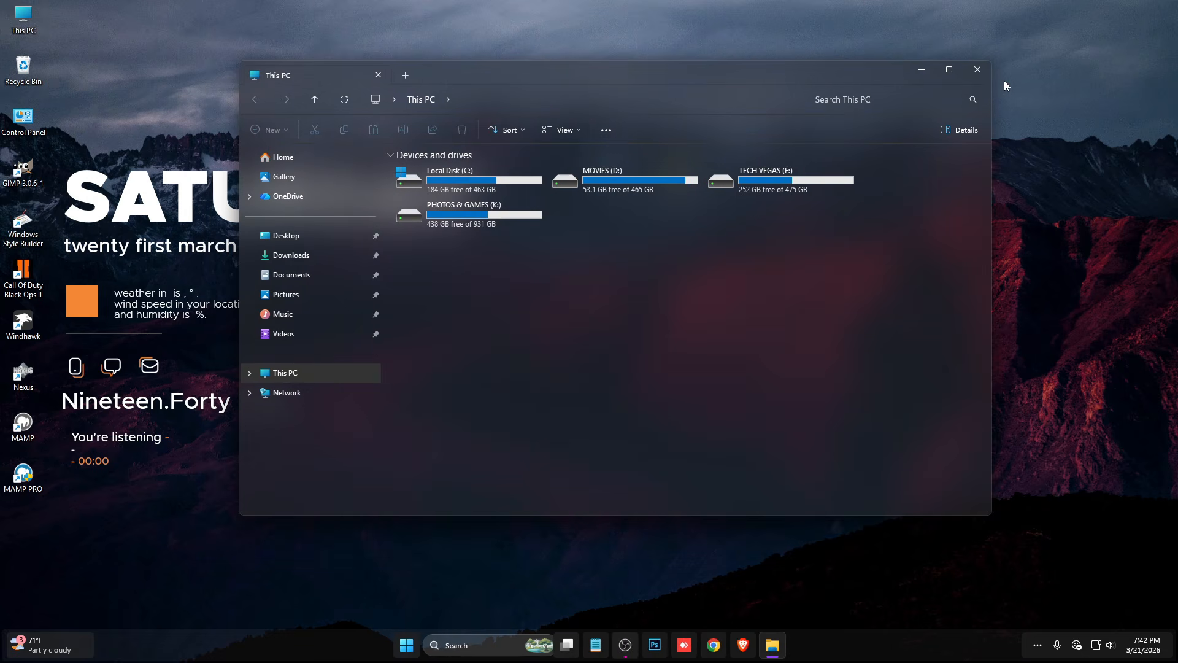
{"action": "left_click", "coordinate": [978, 69]}
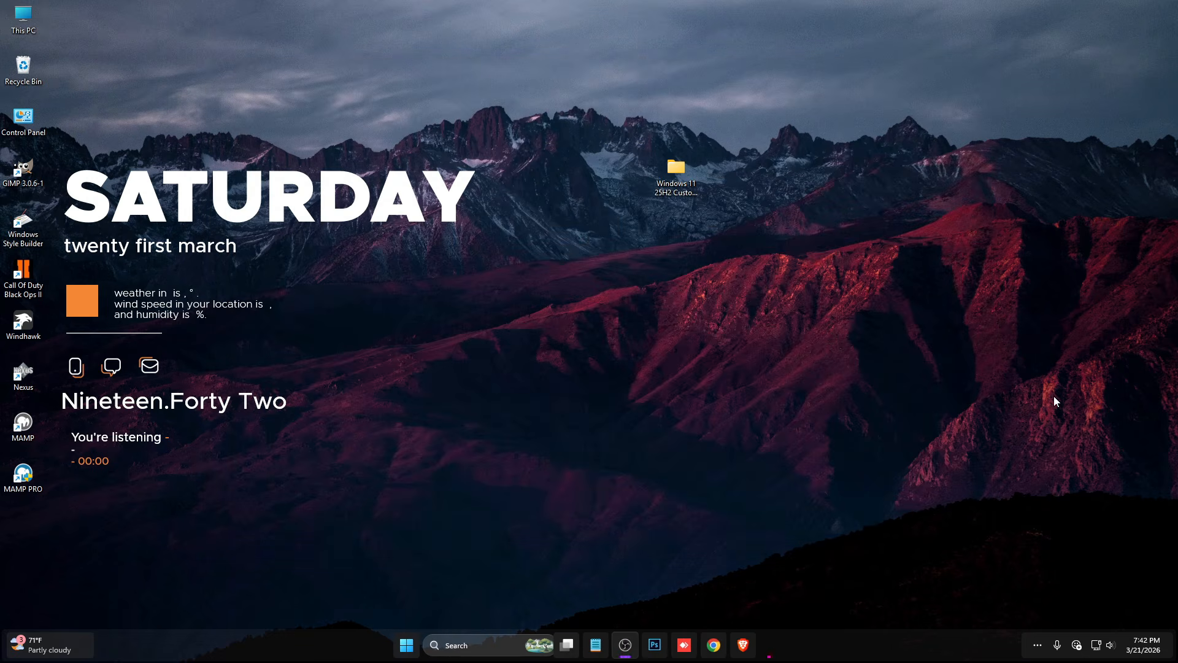
- Switch to Windhawk, find the Windows 11 File Explorer Styler mod and install it, accepting the risk notice
{"action": "left_click", "coordinate": [1038, 646]}
{"action": "left_click", "coordinate": [1019, 584]}
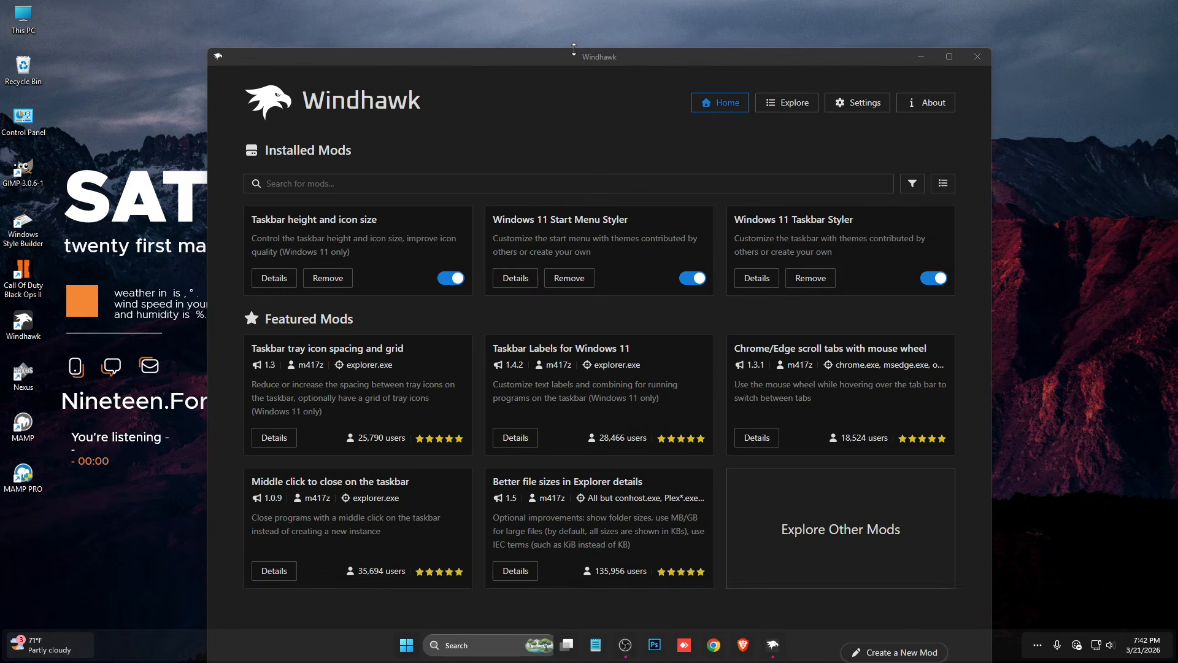
{"action": "left_click_drag", "start_coordinate": [569, 54], "coordinate": [573, 17]}
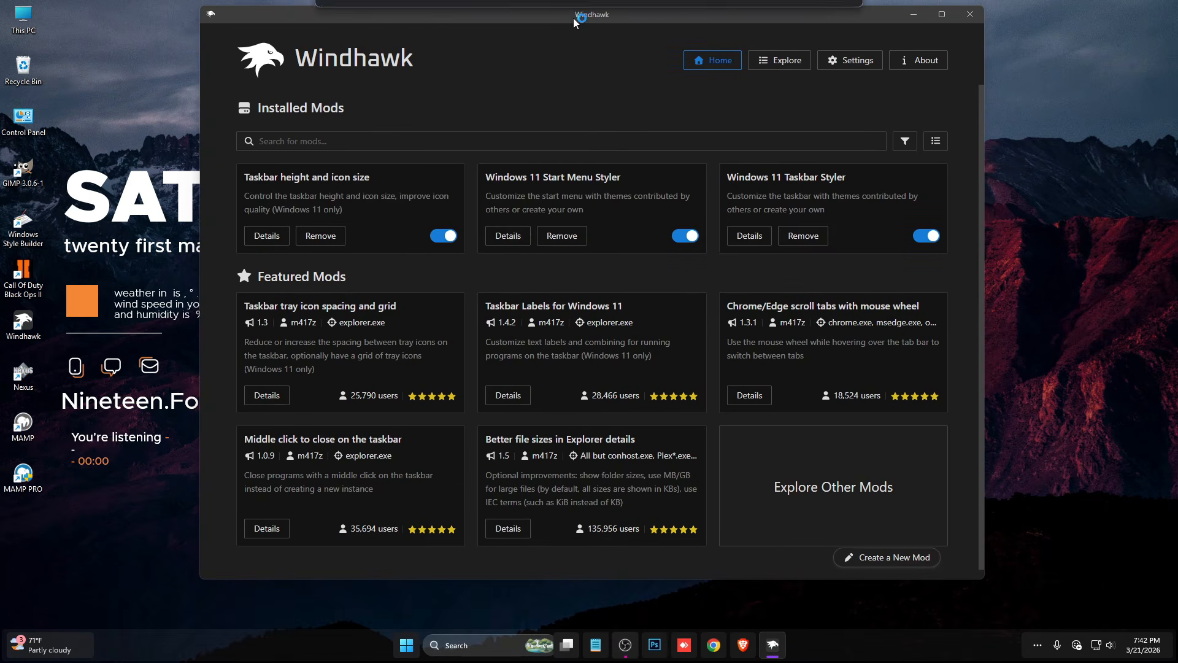
{"action": "left_click", "coordinate": [780, 60]}
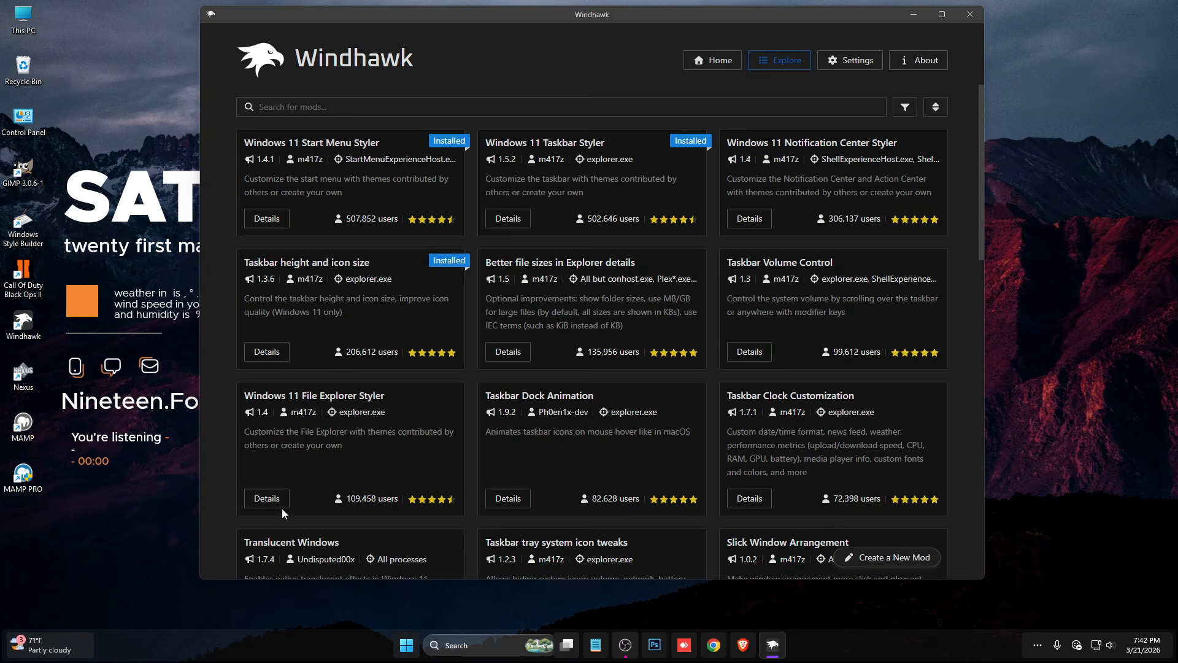
{"action": "left_click", "coordinate": [266, 498]}
{"action": "left_click", "coordinate": [295, 163]}
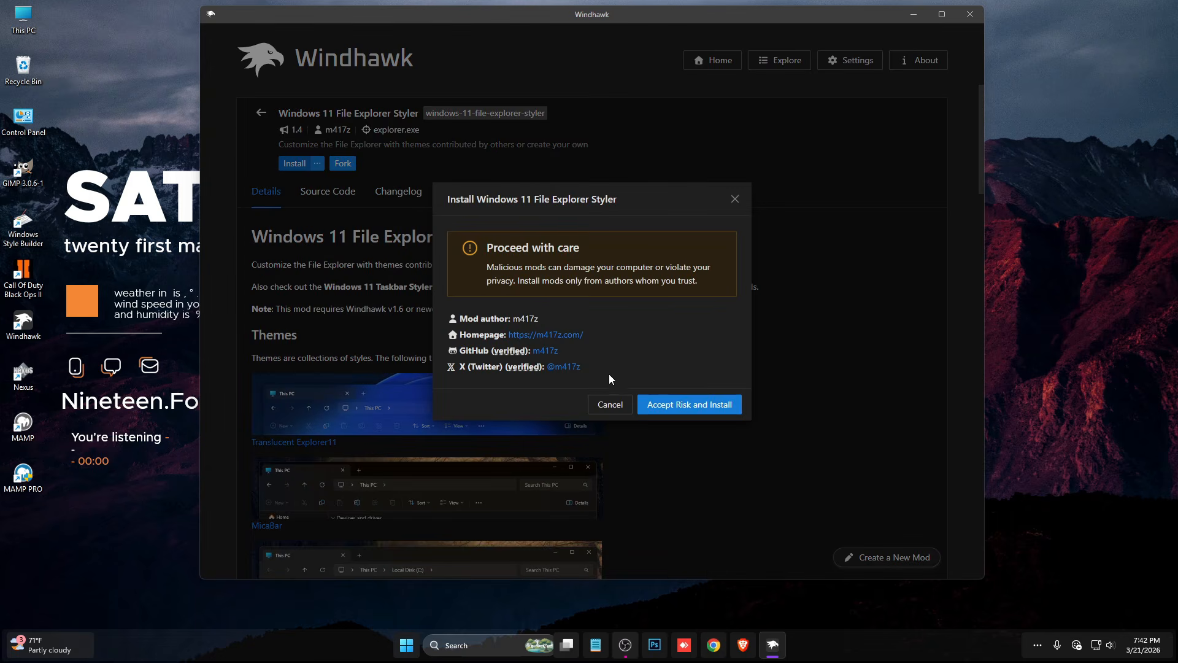
{"action": "left_click", "coordinate": [673, 406]}
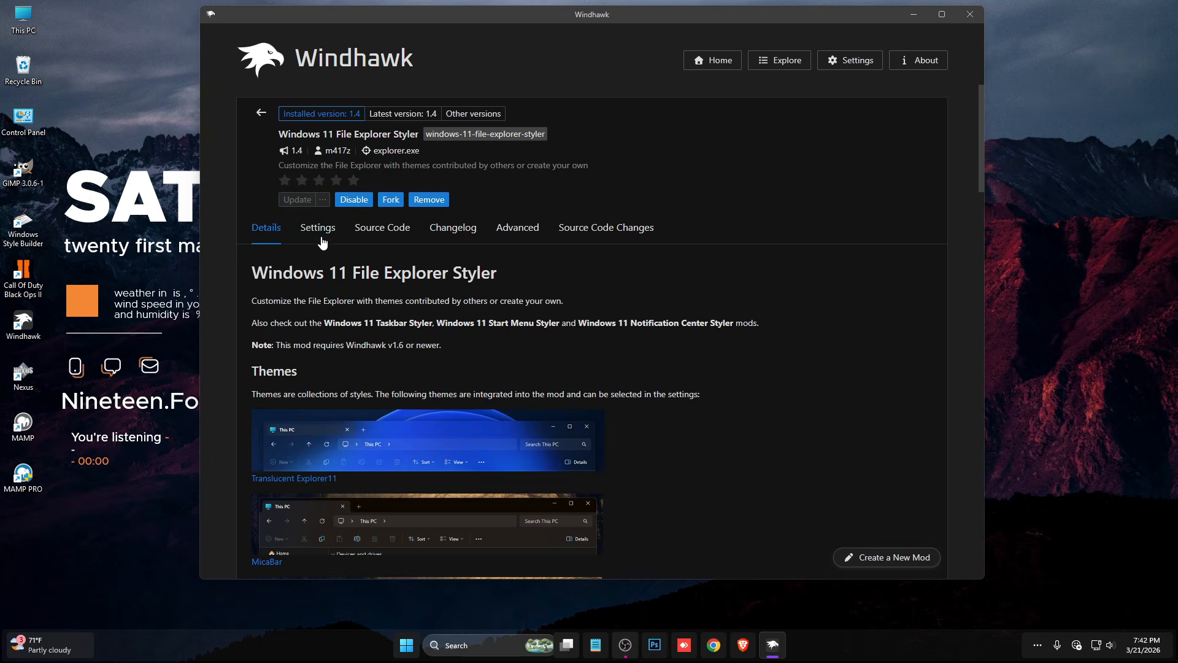
- Set the File Explorer Styler theme to Minimal Explorer11 and save the mod settings
{"action": "left_click", "coordinate": [322, 240]}
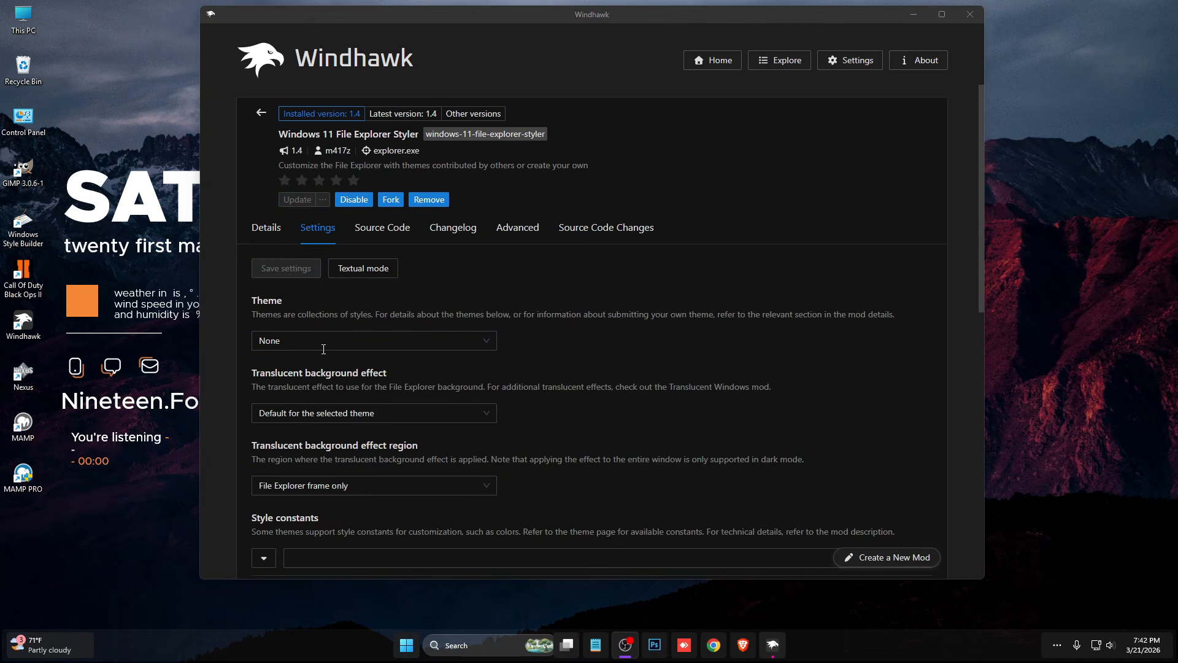
{"action": "left_click", "coordinate": [324, 349]}
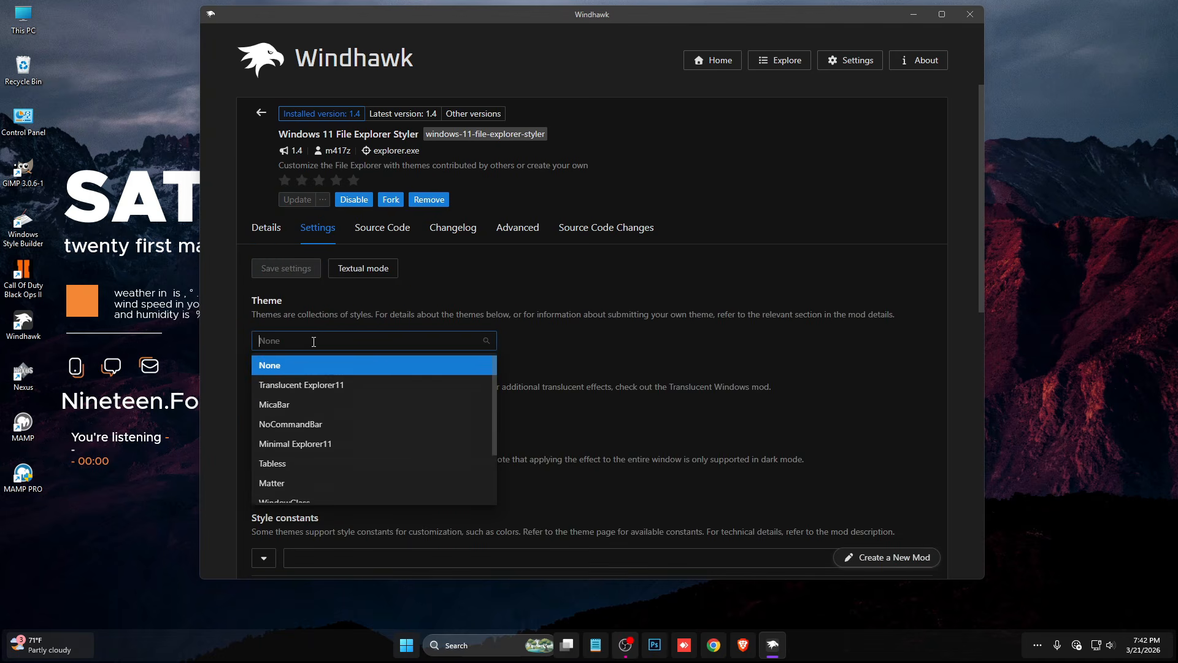
{"action": "left_click", "coordinate": [316, 446]}
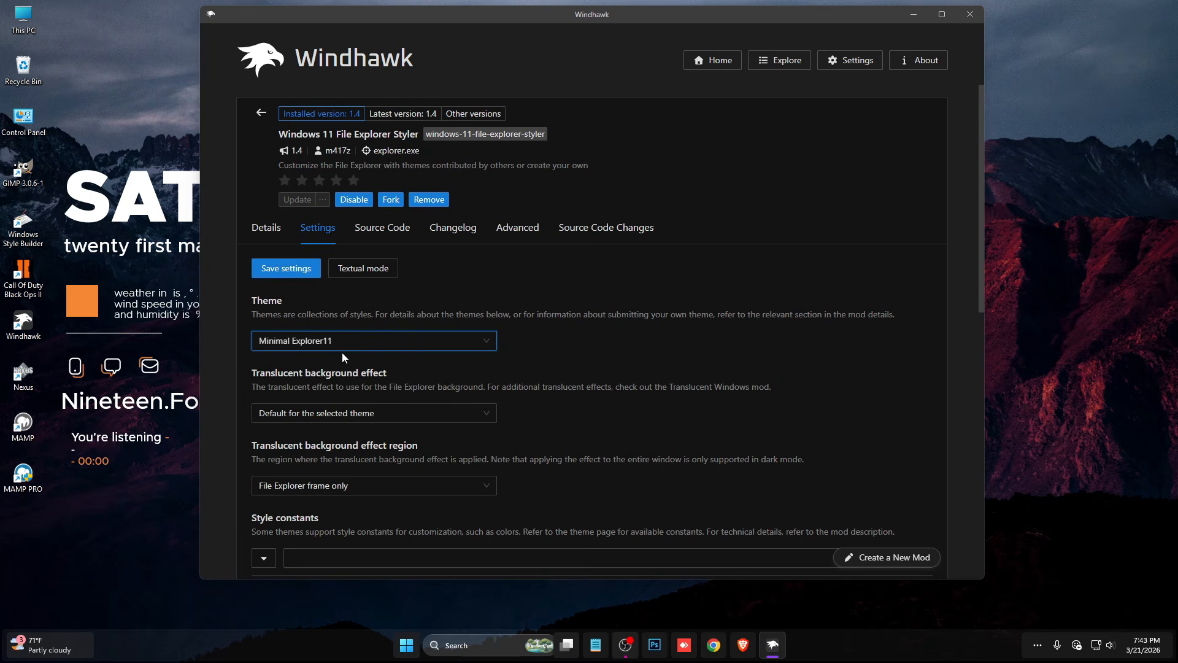
{"action": "left_click", "coordinate": [286, 270]}
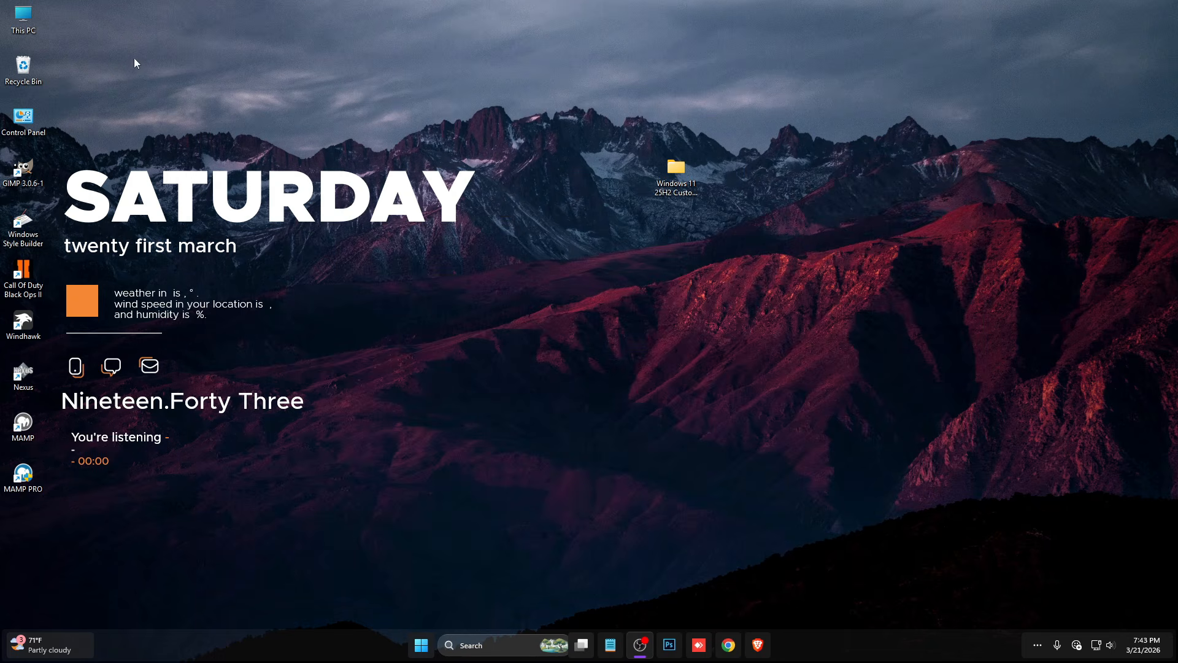
- Open This PC to view the restyled File Explorer, and hide the desktop icons
{"action": "double_click", "coordinate": [23, 18]}
{"action": "left_click_drag", "start_coordinate": [521, 80], "coordinate": [713, 126]}
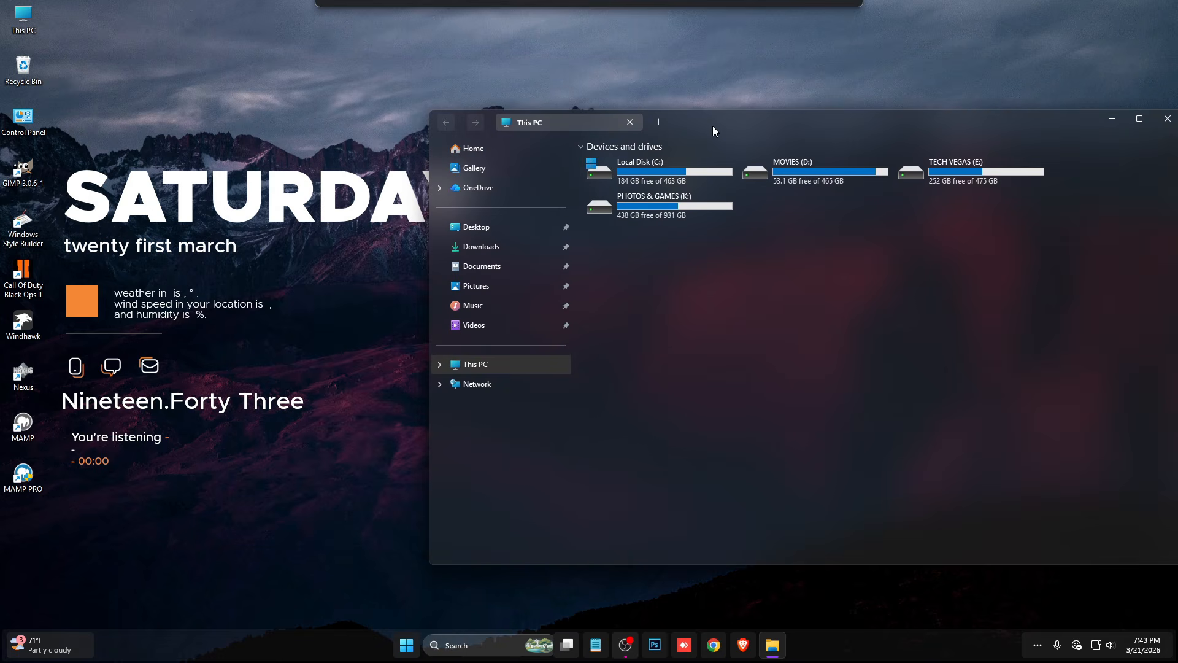
{"action": "right_click", "coordinate": [233, 62]}
{"action": "mouse_move", "coordinate": [273, 74]}
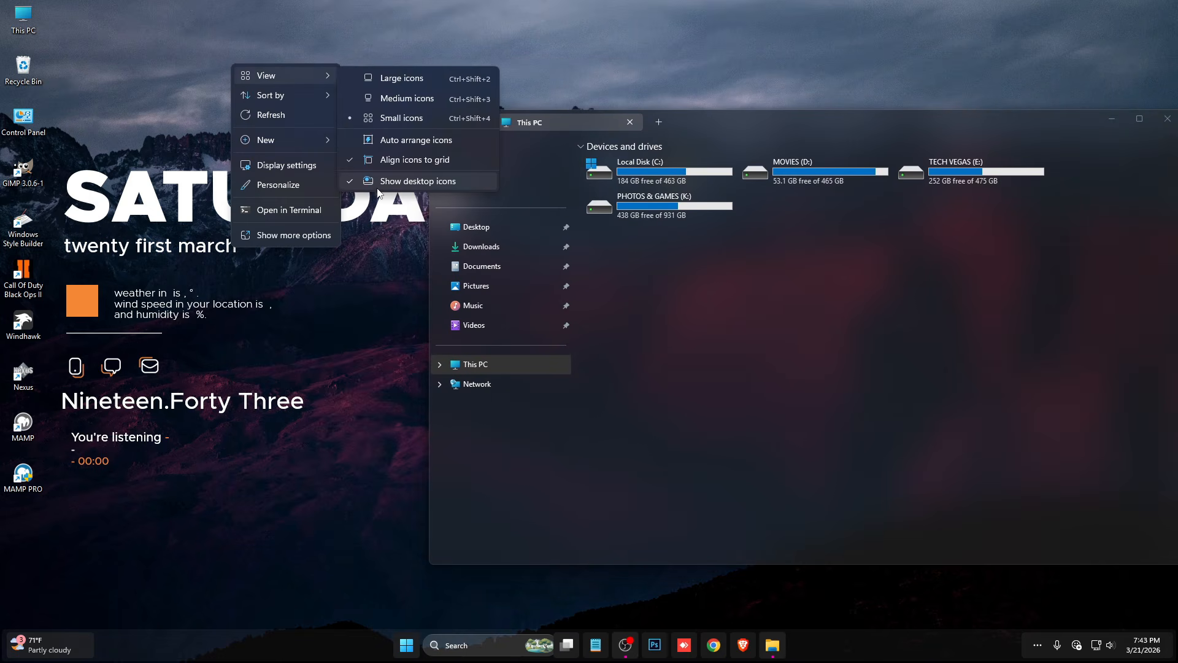
{"action": "left_click", "coordinate": [377, 189]}
- Reposition the This PC window on the desktop and open the Start menu to review the finished look
{"action": "left_click_drag", "start_coordinate": [736, 130], "coordinate": [682, 89]}
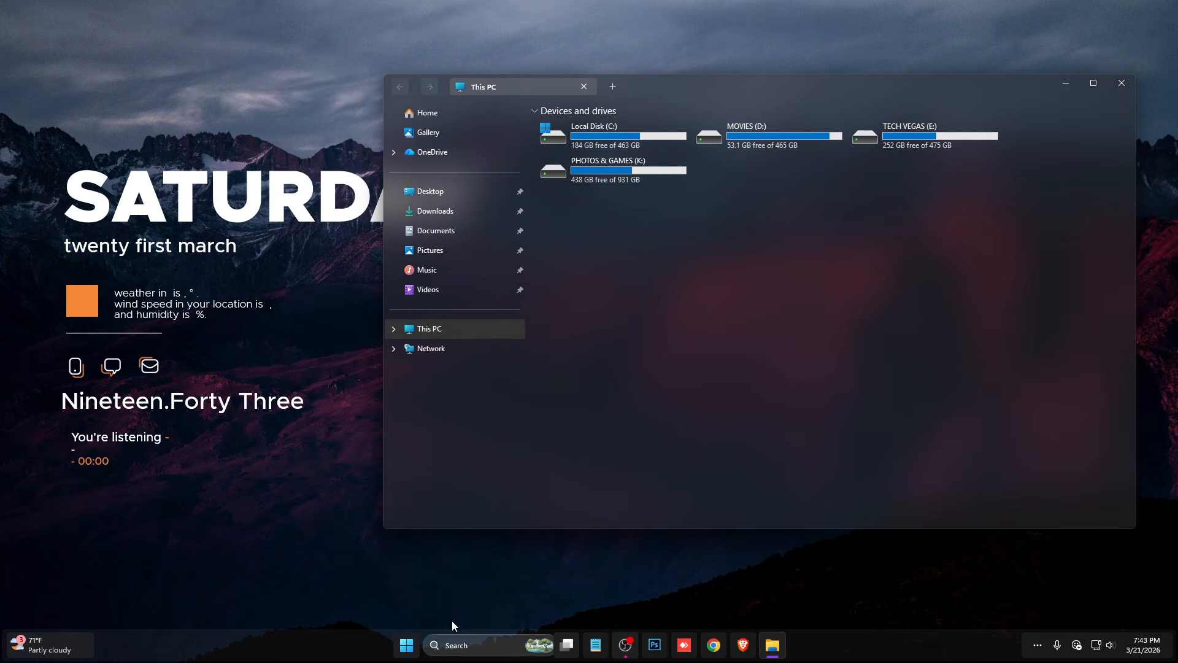
{"action": "left_click", "coordinate": [414, 638]}
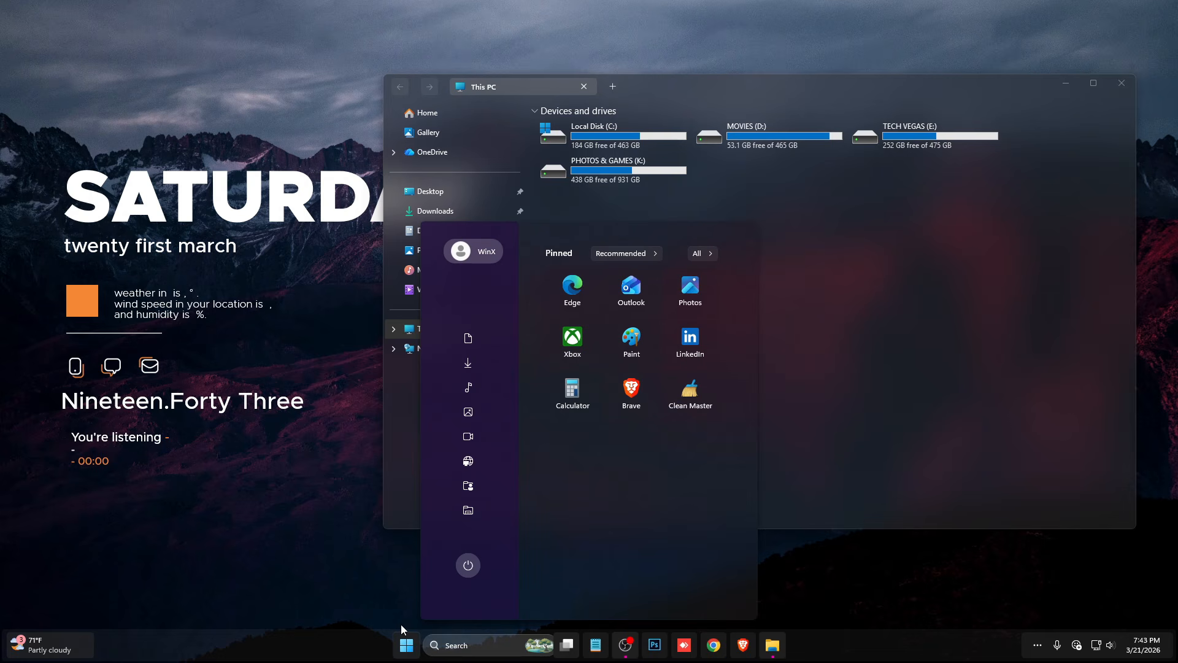